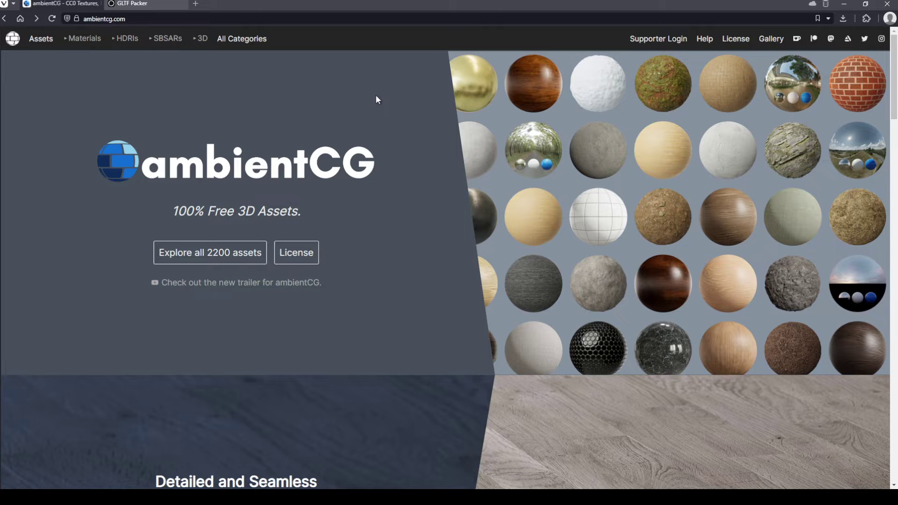
# - Open the Rock 051 material's page from ambientCG's full asset list
pyautogui.click(214, 252)
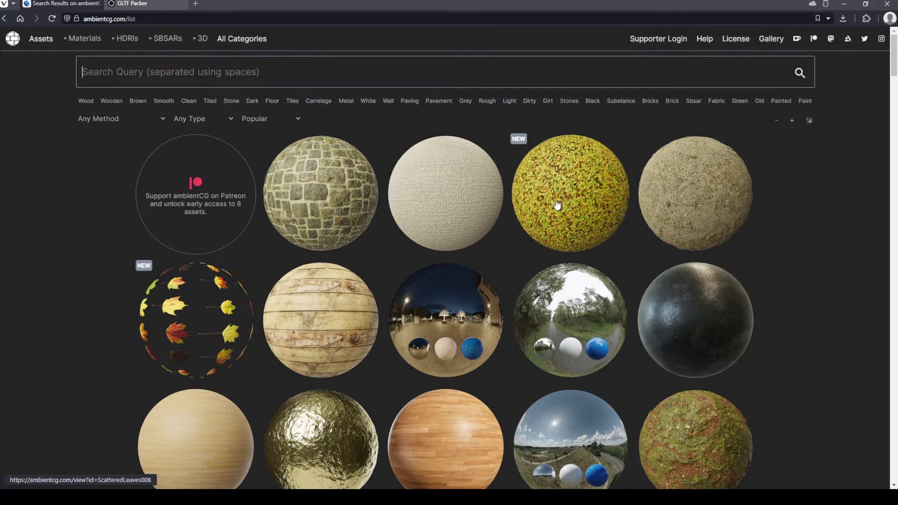
pyautogui.scroll(-5, 799, 269)
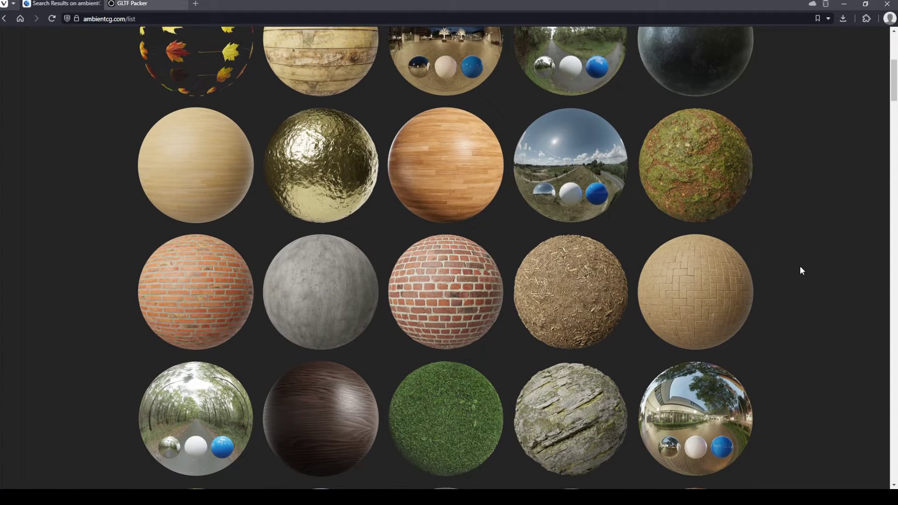
pyautogui.scroll(-2, 799, 267)
pyautogui.click(581, 351)
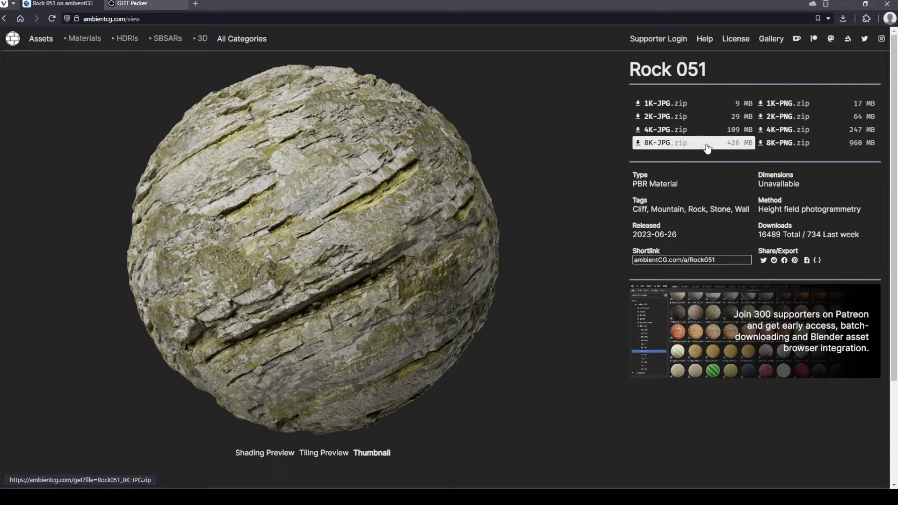
# - Download the 1K-PNG zip of the Rock 051 material
pyautogui.moveTo(849, 158); pyautogui.dragTo(851, 167)
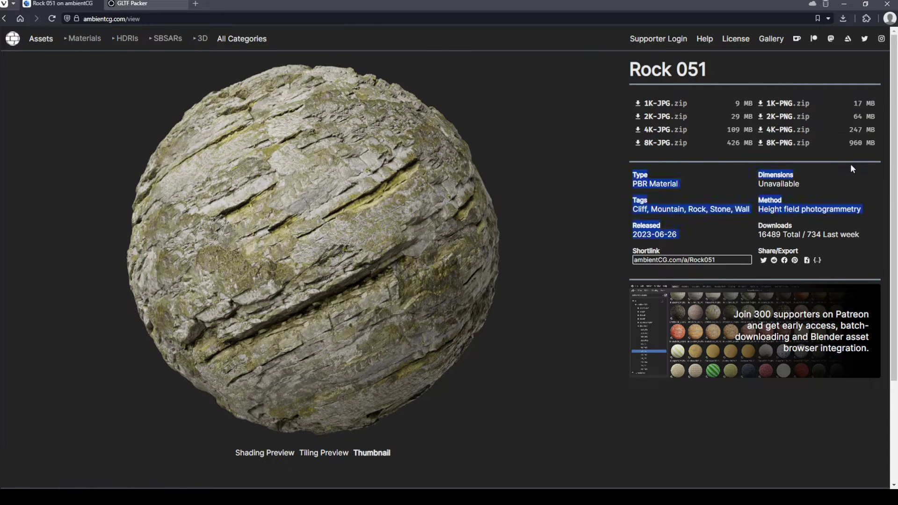
pyautogui.click(769, 154)
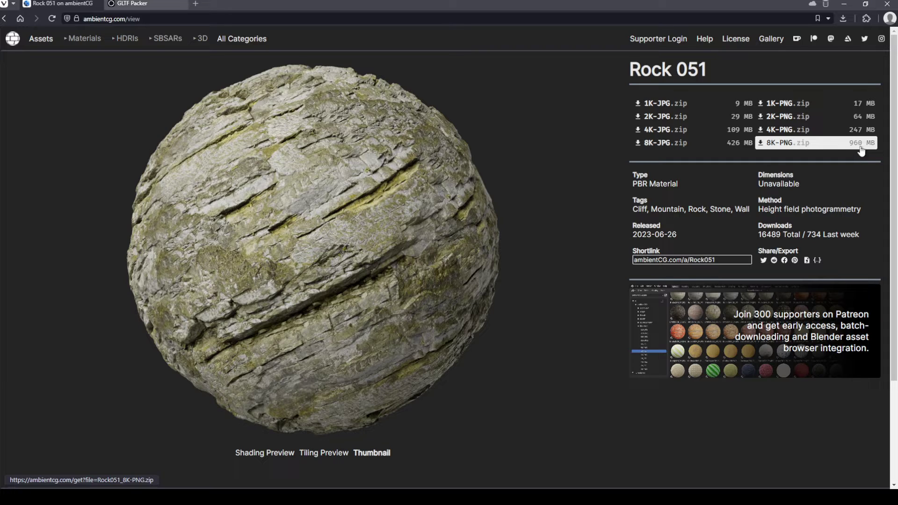
pyautogui.click(792, 104)
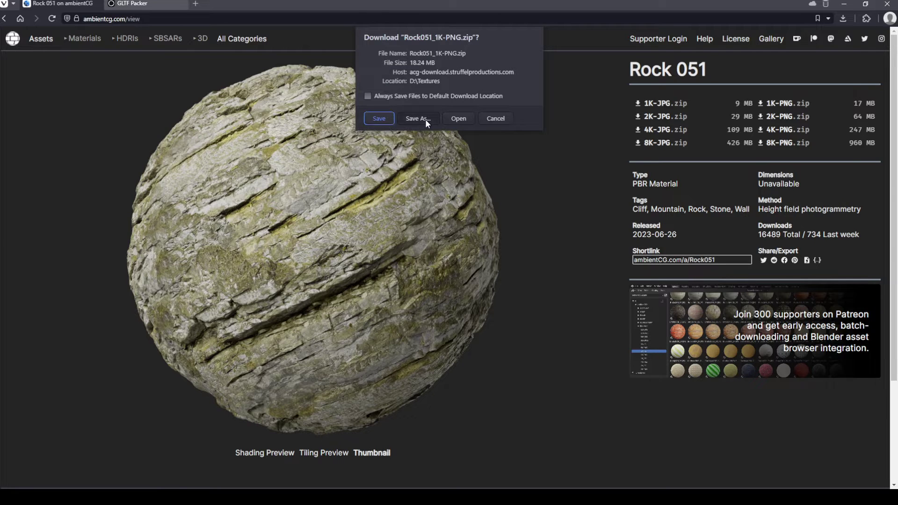
pyautogui.click(426, 120)
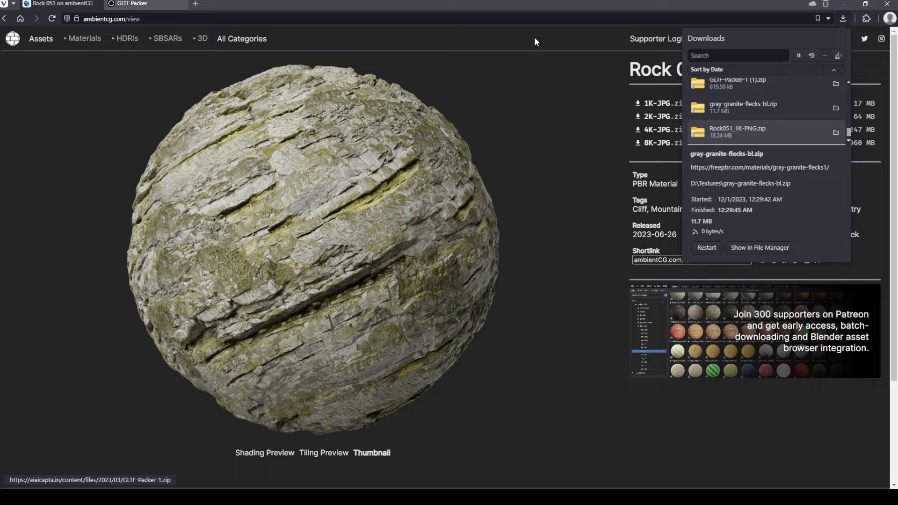
pyautogui.click(574, 204)
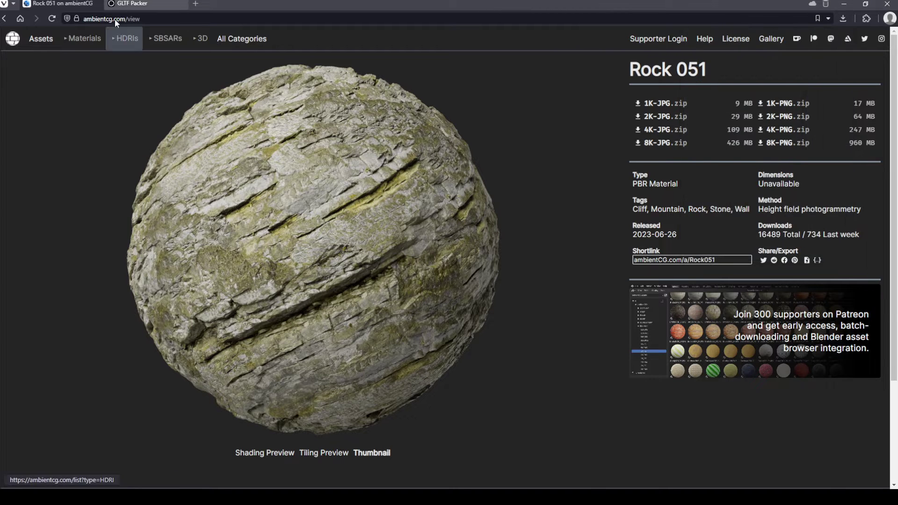
# - Examine the GLTF Packer web page for its purpose, interface, basic usage and autofill naming conventions
pyautogui.click(129, 3)
pyautogui.scroll(5, 730, 397)
pyautogui.scroll(15, 748, 416)
pyautogui.scroll(3, 760, 429)
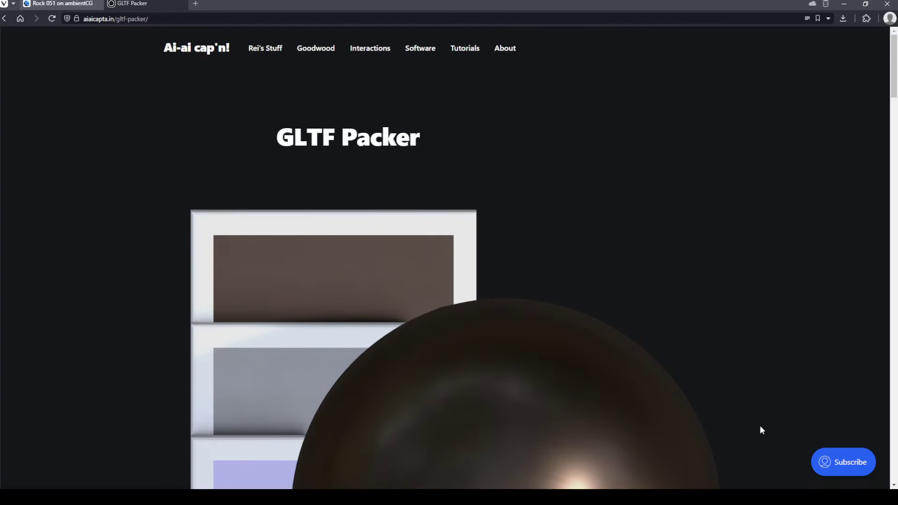
pyautogui.scroll(-7, 744, 395)
pyautogui.scroll(-8, 748, 384)
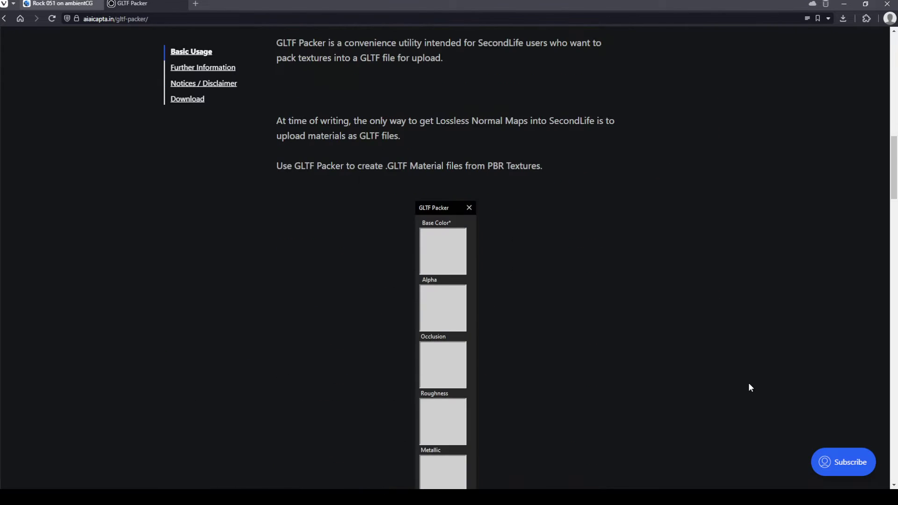
pyautogui.scroll(5, 748, 384)
pyautogui.scroll(5, 748, 383)
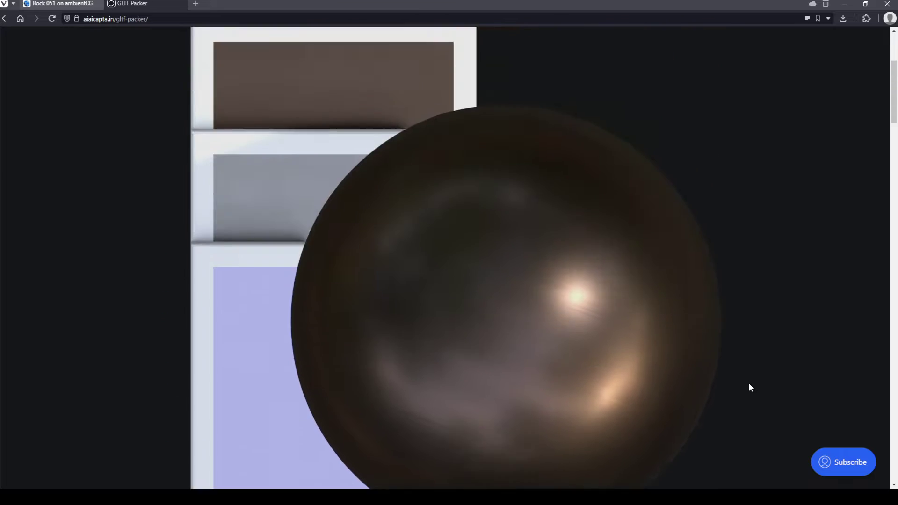
pyautogui.scroll(-4, 747, 382)
pyautogui.scroll(-4, 748, 383)
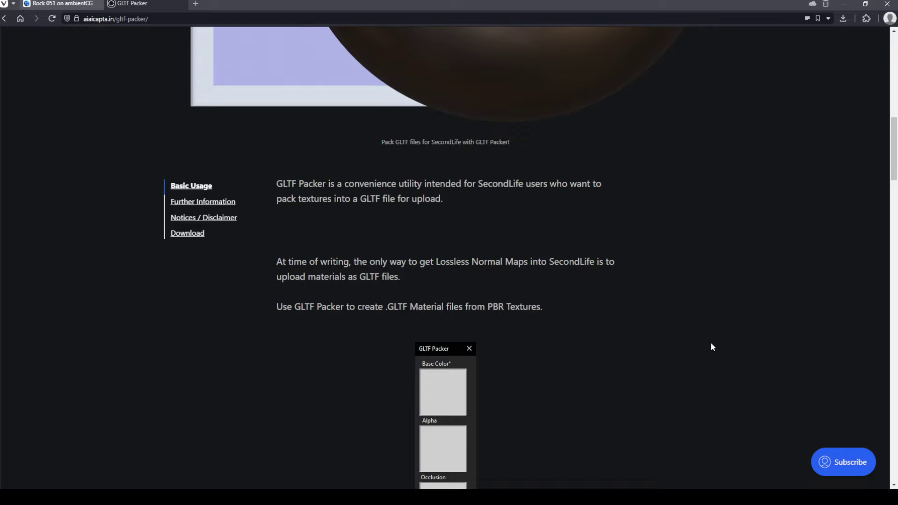
pyautogui.scroll(-6, 525, 253)
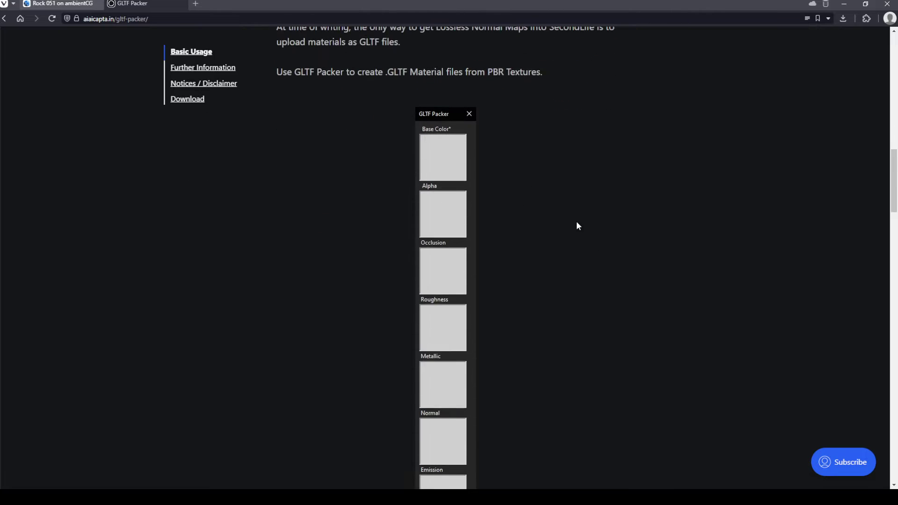
pyautogui.scroll(-4, 564, 222)
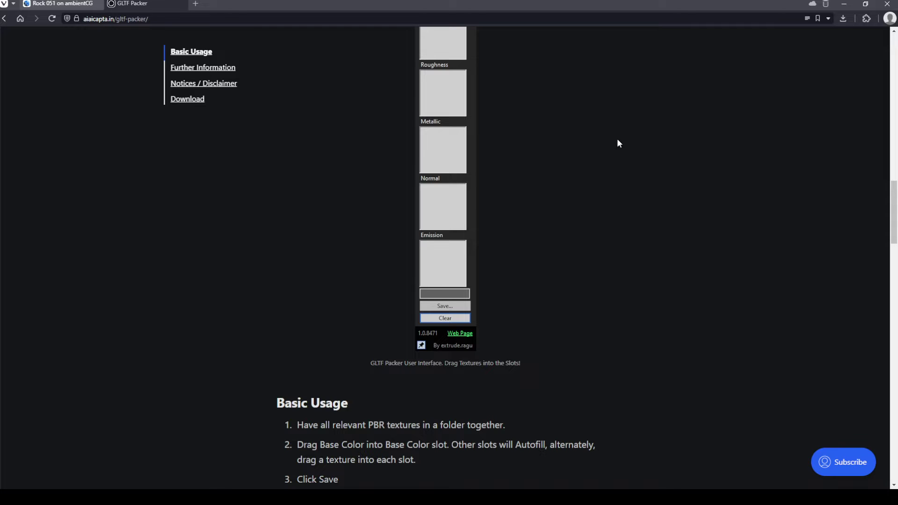
pyautogui.scroll(-15, 601, 275)
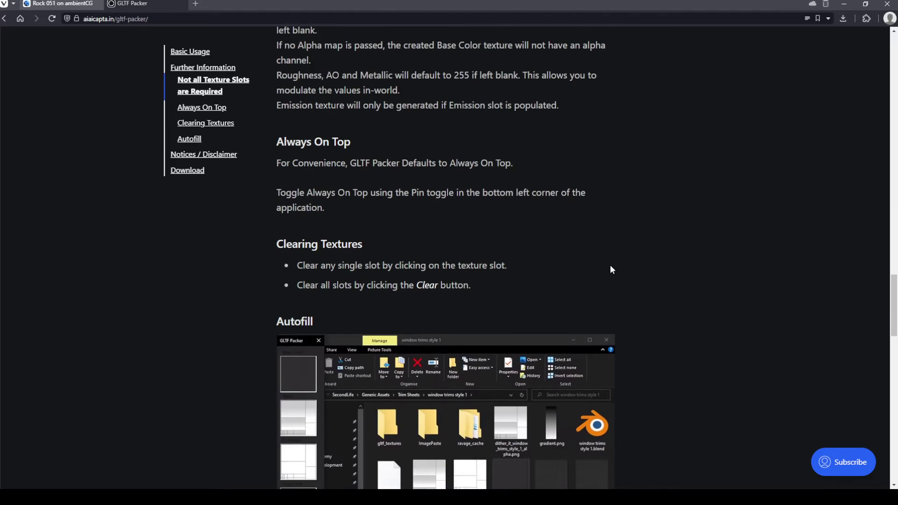
pyautogui.scroll(-10, 610, 269)
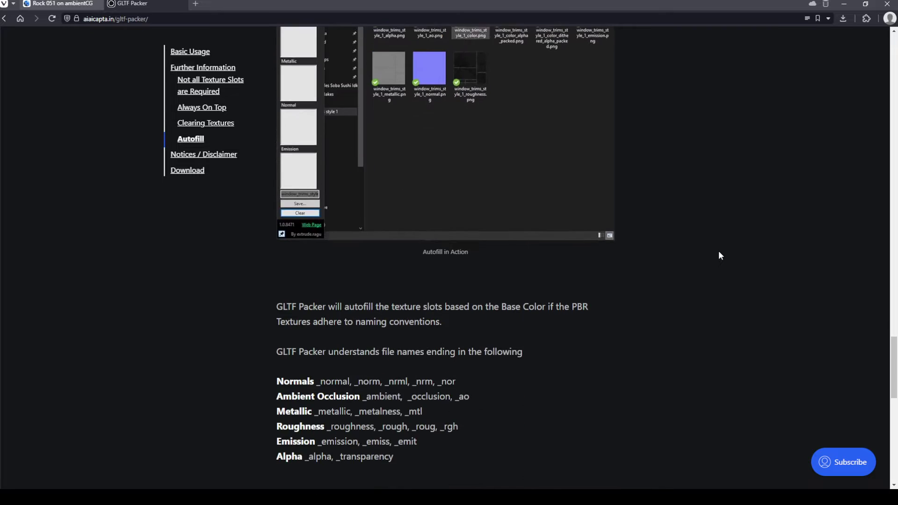
pyautogui.scroll(-3, 681, 301)
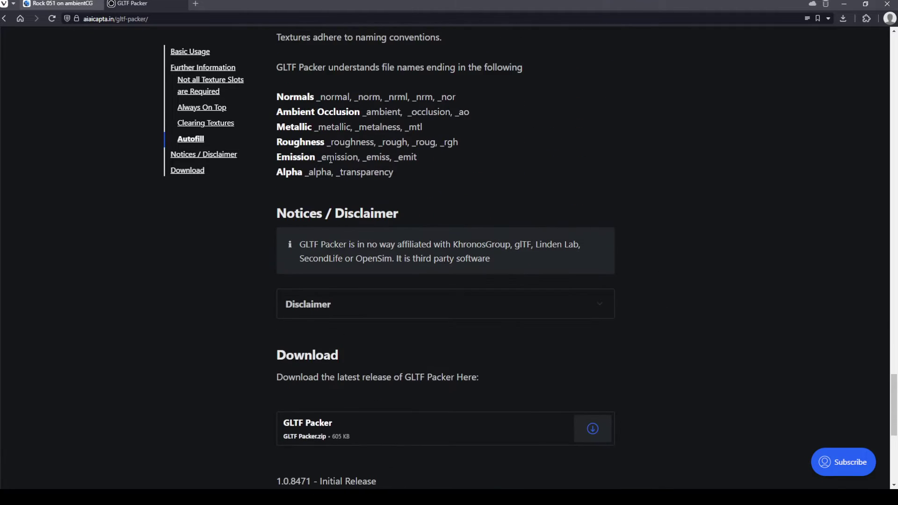
# - Download the GLTF Packer zip file and open its location from the browser's downloads list
pyautogui.scroll(-4, 705, 276)
pyautogui.scroll(-1, 715, 272)
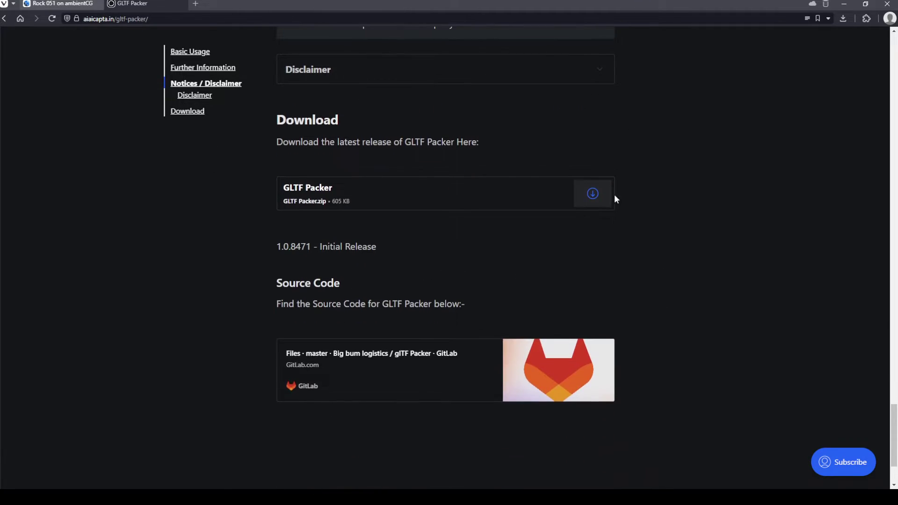
pyautogui.click(592, 193)
pyautogui.click(421, 117)
pyautogui.click(844, 17)
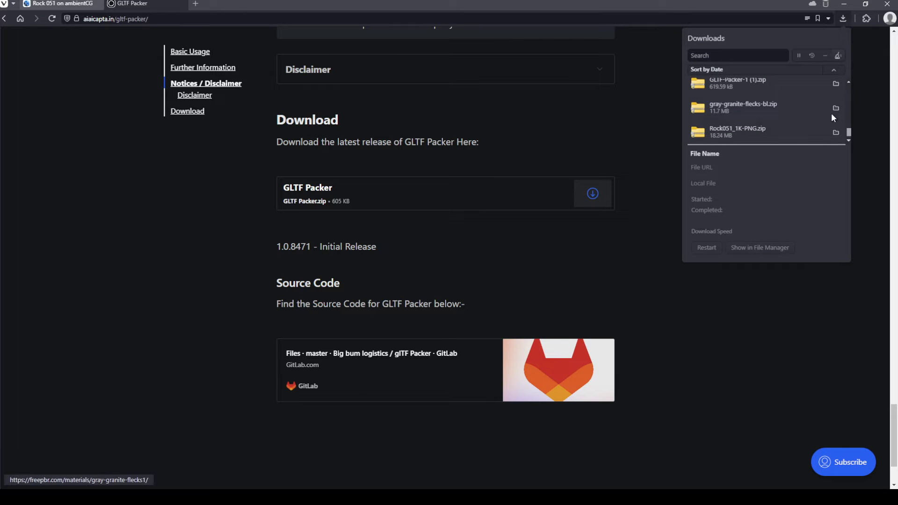
pyautogui.click(832, 83)
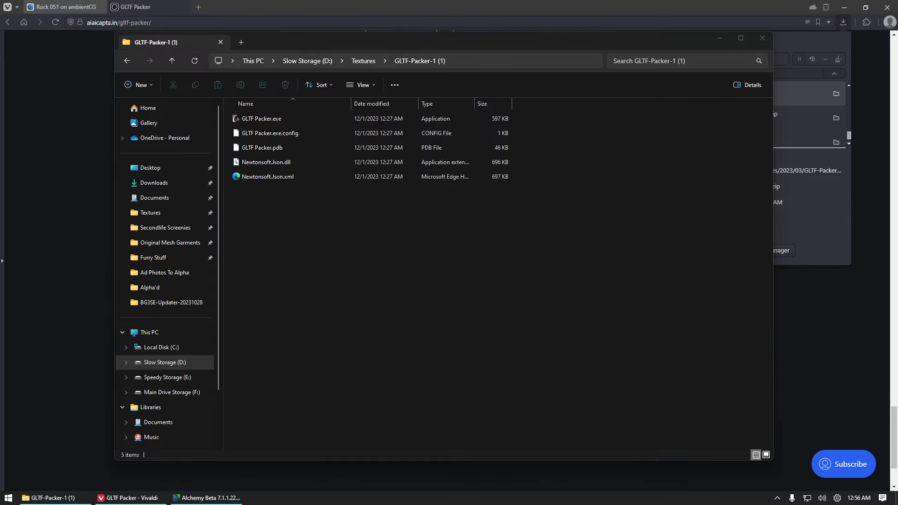
# - Launch GLTF Packer.exe from the GLTF-Packer-1 (1) folder and move its window clear of the file list
pyautogui.click(568, 256)
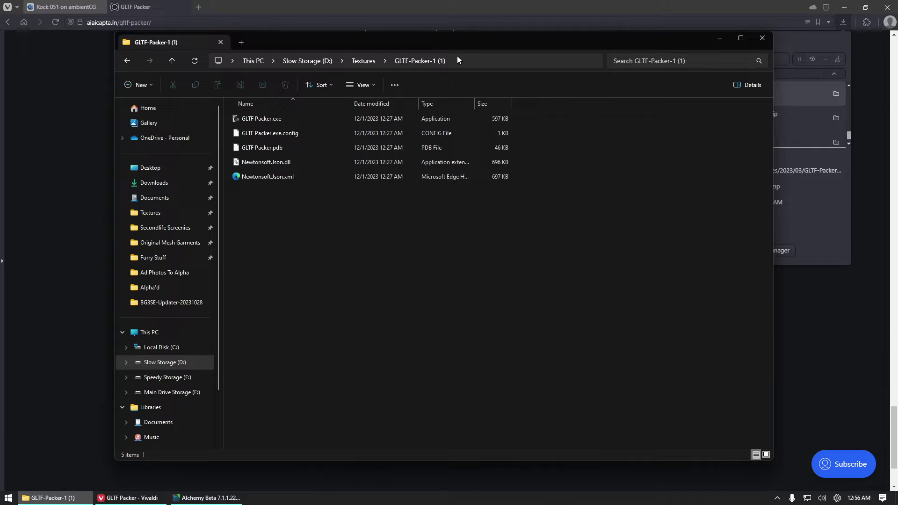
pyautogui.doubleClick(276, 119)
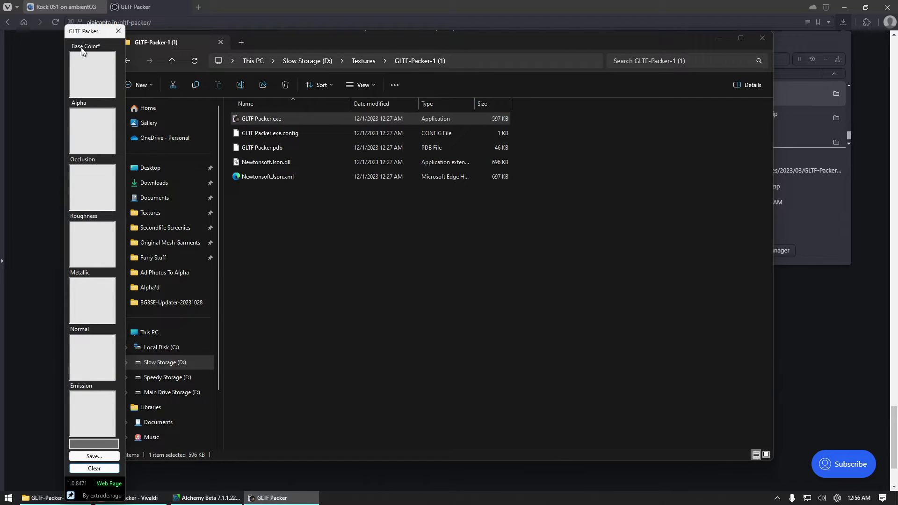
pyautogui.moveTo(87, 32); pyautogui.dragTo(65, 18)
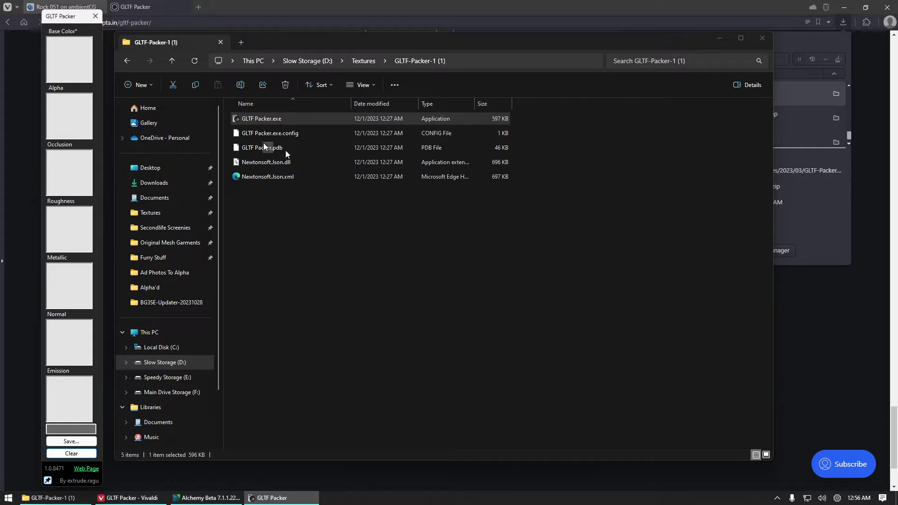
pyautogui.click(629, 272)
pyautogui.click(629, 271)
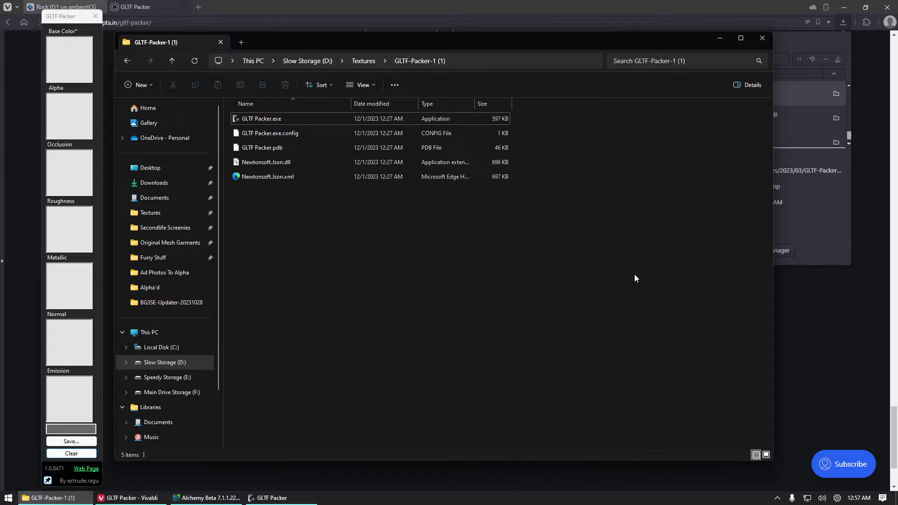
# - Bring the GLTF-Packer-1 (1) folder back in front of the browser and place the GLTF Packer window beside it
pyautogui.hotkey('alt', 'Tab')
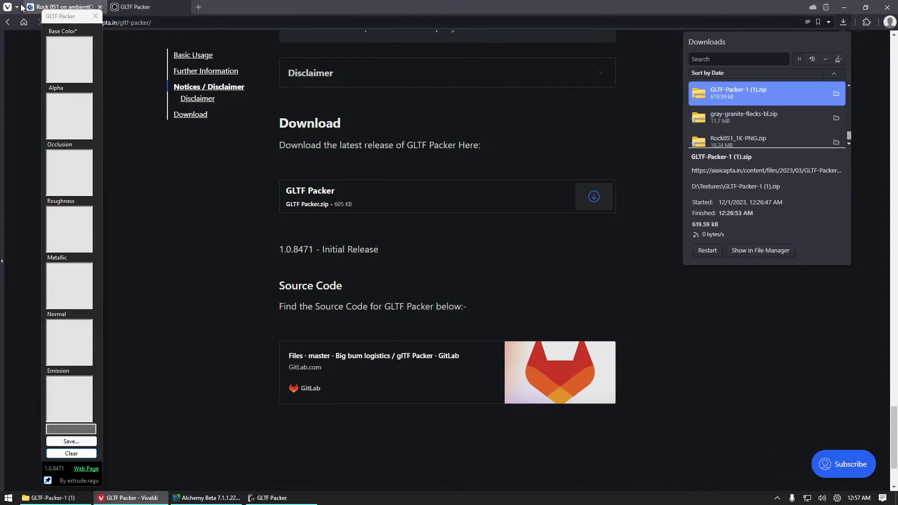
pyautogui.moveTo(59, 17); pyautogui.dragTo(24, 13)
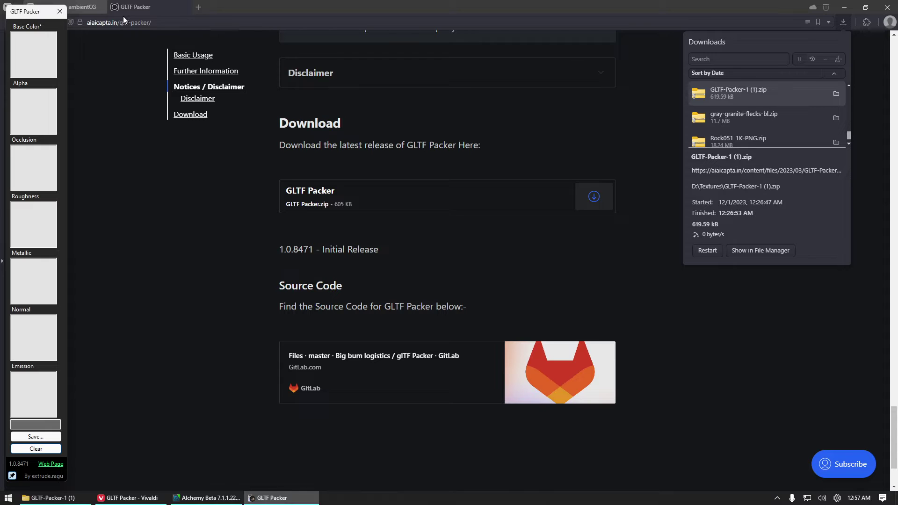
pyautogui.click(53, 500)
pyautogui.moveTo(29, 12); pyautogui.dragTo(54, 12)
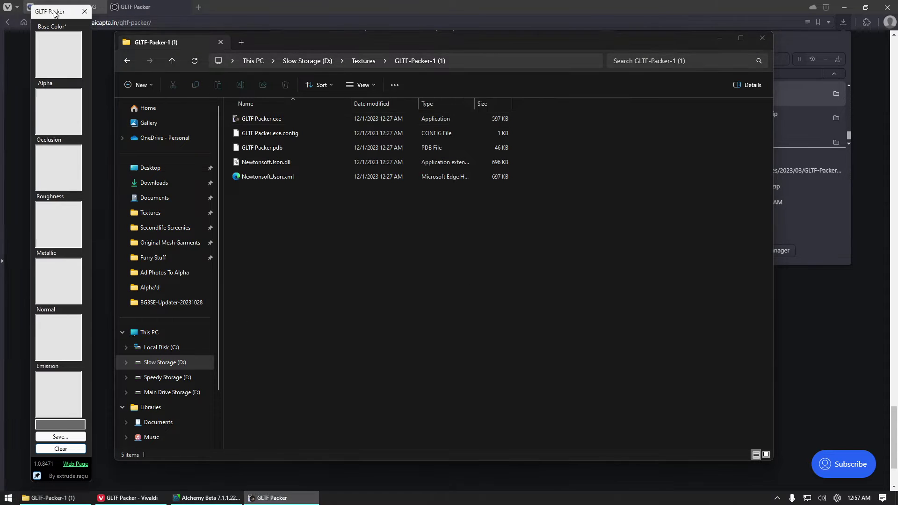
# - Extract Rock051_1K-PNG.zip from the Textures folder on drive D into its own folder
pyautogui.click(364, 60)
pyautogui.click(570, 280)
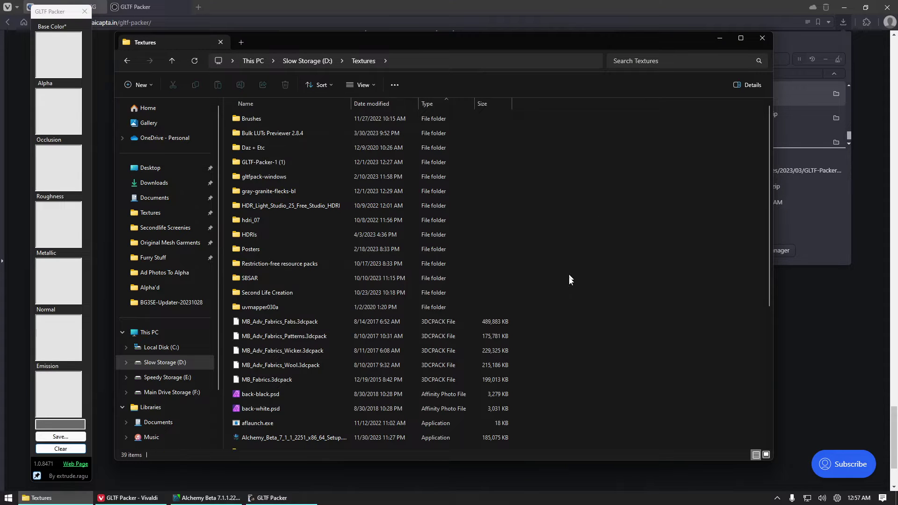
pyautogui.scroll(-5, 669, 312)
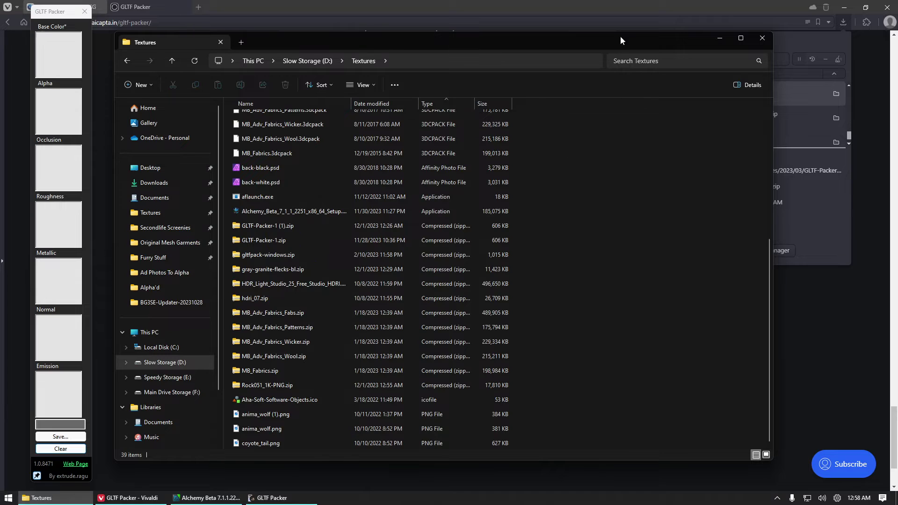
pyautogui.moveTo(620, 38); pyautogui.dragTo(598, 5)
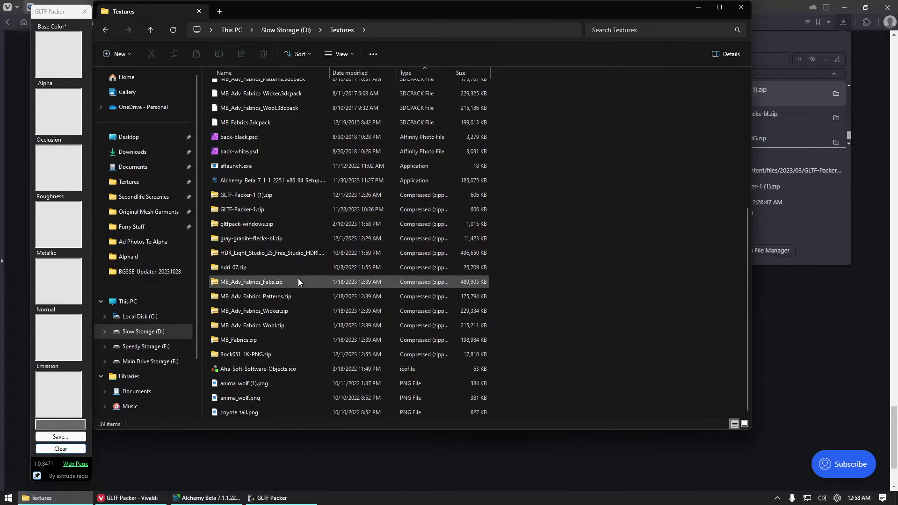
pyautogui.rightClick(254, 356)
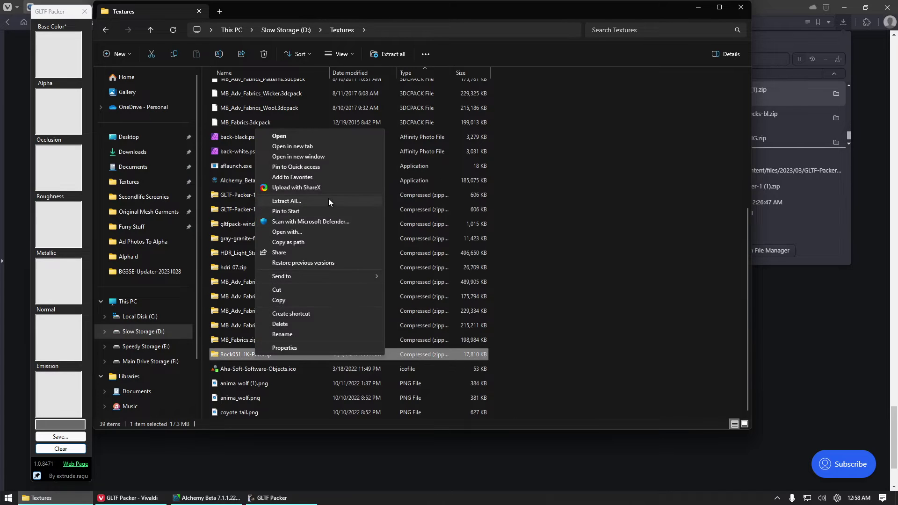
pyautogui.click(329, 201)
pyautogui.click(538, 339)
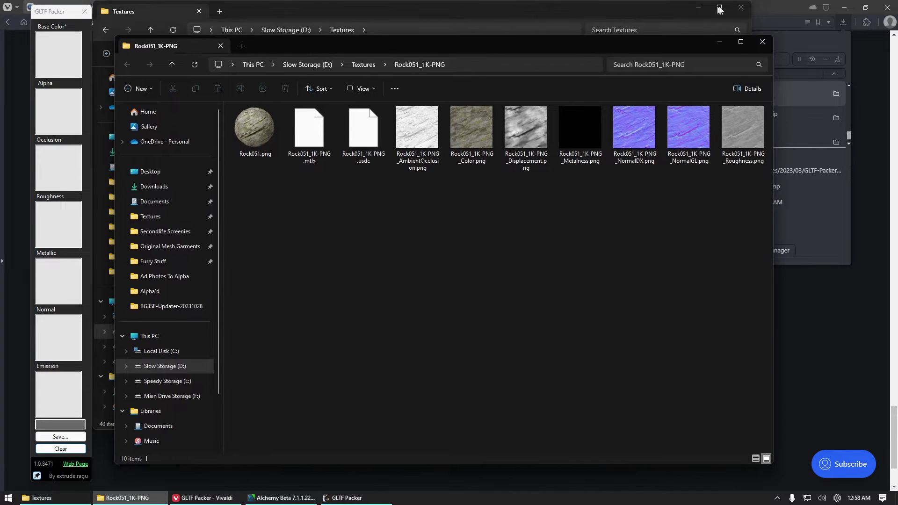
# - Close the Textures folder window and place GLTF Packer close to the textures in the Rock051_1K-PNG folder window
pyautogui.click(741, 7)
pyautogui.moveTo(455, 47); pyautogui.dragTo(487, 40)
pyautogui.moveTo(46, 18); pyautogui.dragTo(243, 22)
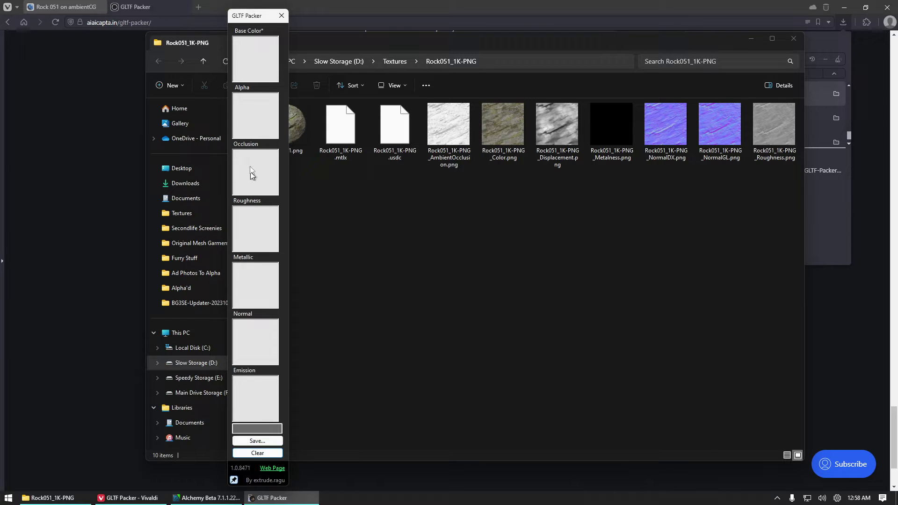
# - Load Rock051_1K-PNG_Color.png from the texture folder into GLTF Packer's Base Color slot
pyautogui.click(507, 236)
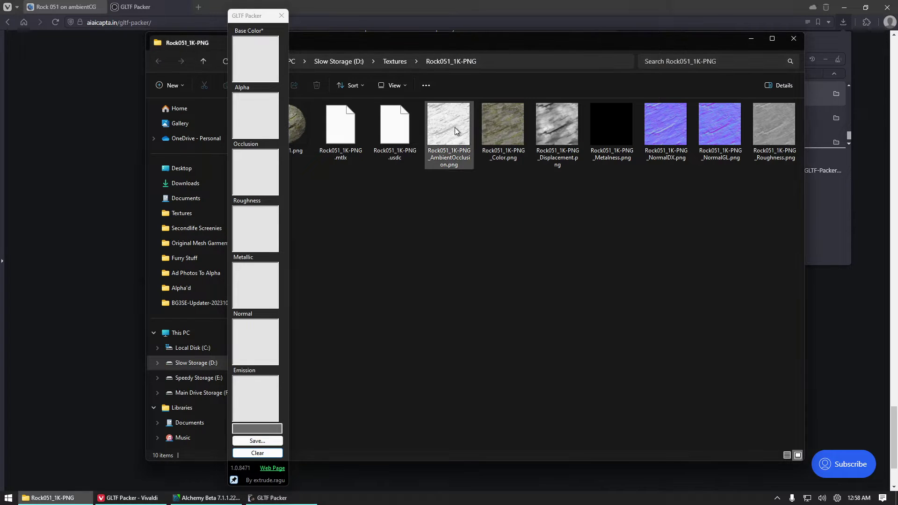
pyautogui.click(499, 125)
pyautogui.click(522, 161)
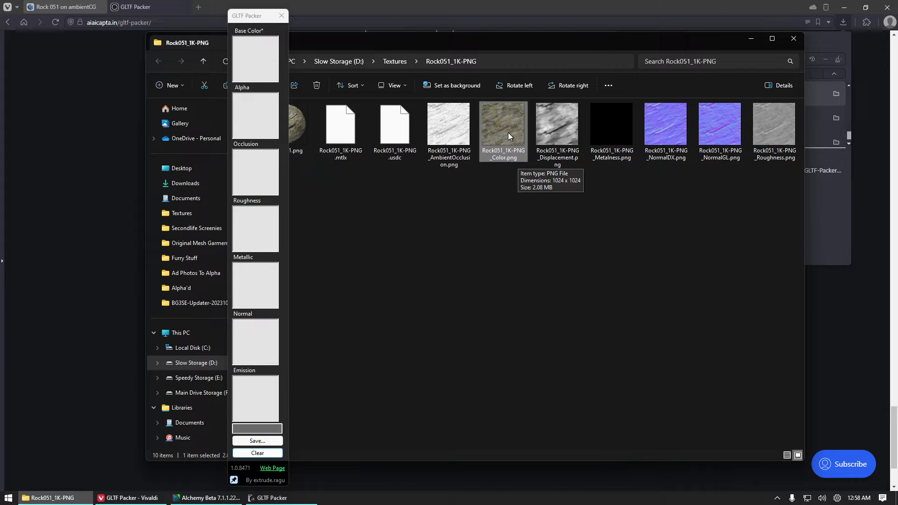
pyautogui.moveTo(508, 133); pyautogui.dragTo(259, 66)
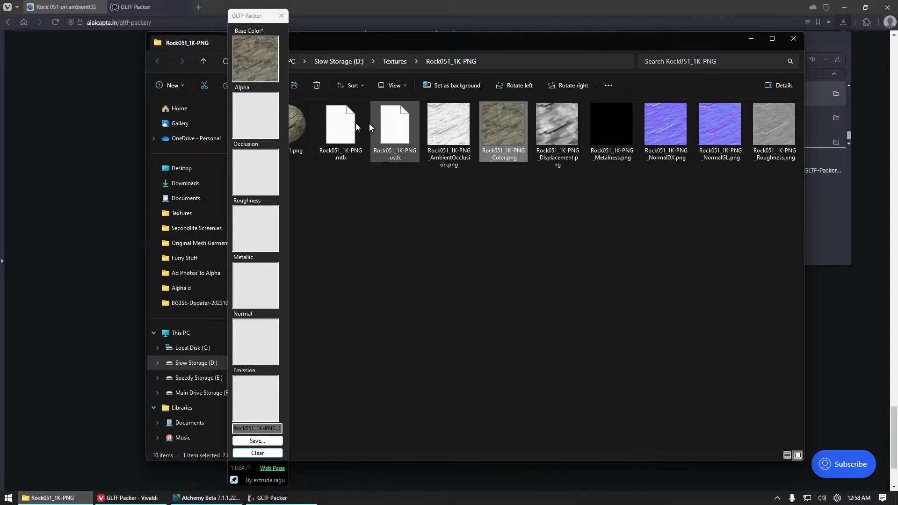
pyautogui.click(256, 107)
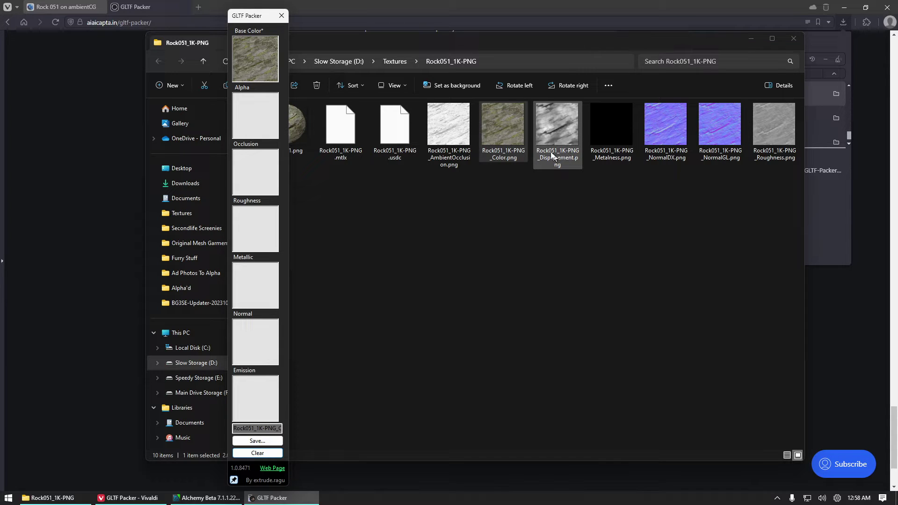
# - Load the Rock051 AmbientOcclusion, Roughness and Metalness PNG files into the matching Occlusion, Roughness and Metallic slots
pyautogui.moveTo(451, 135); pyautogui.dragTo(261, 186)
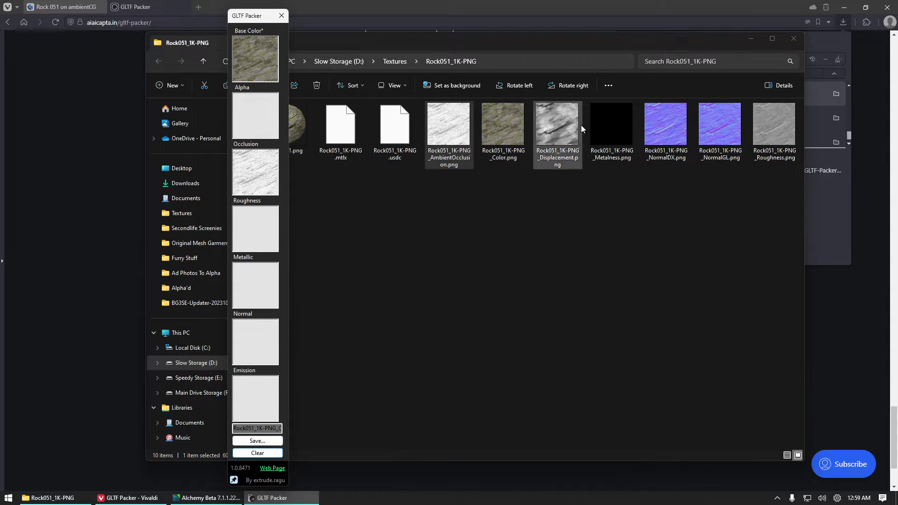
pyautogui.moveTo(772, 140); pyautogui.dragTo(257, 232)
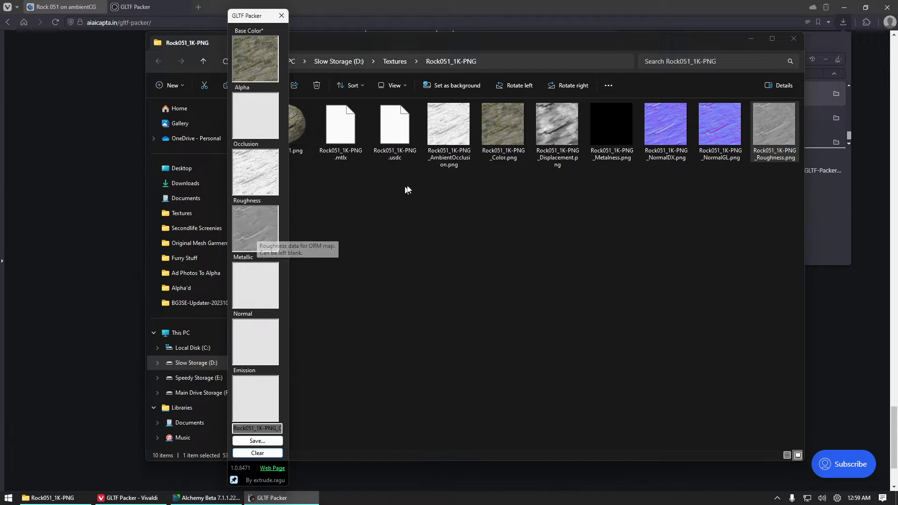
pyautogui.click(616, 125)
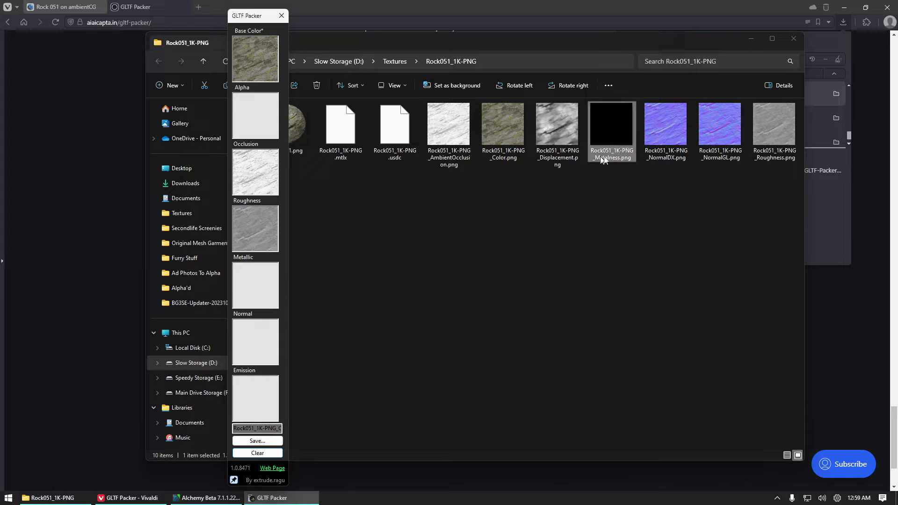
pyautogui.moveTo(619, 130); pyautogui.dragTo(236, 266)
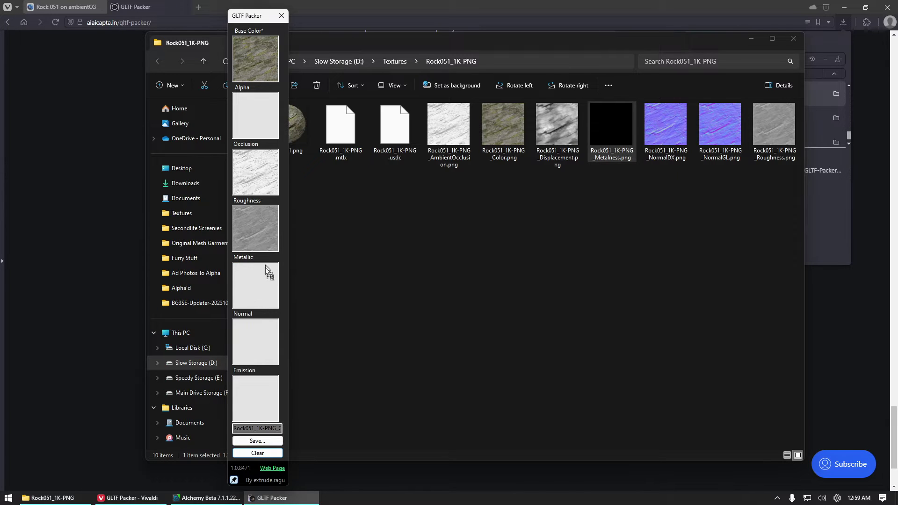
pyautogui.click(627, 260)
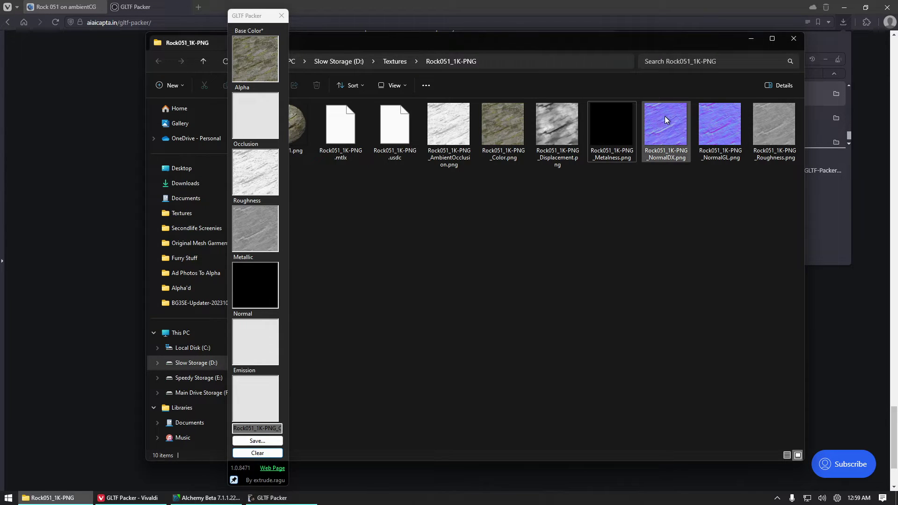
# - Load the OpenGL normal map Rock051_1K-PNG_NormalGL.png into the Normal slot, leaving the NormalDX version out
pyautogui.click(726, 124)
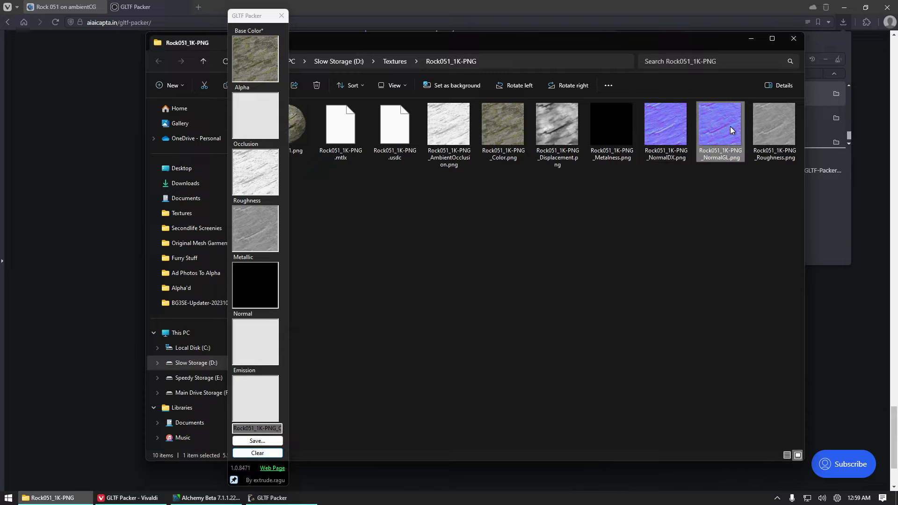
pyautogui.click(714, 173)
pyautogui.click(712, 141)
pyautogui.moveTo(714, 135); pyautogui.dragTo(263, 345)
pyautogui.click(673, 254)
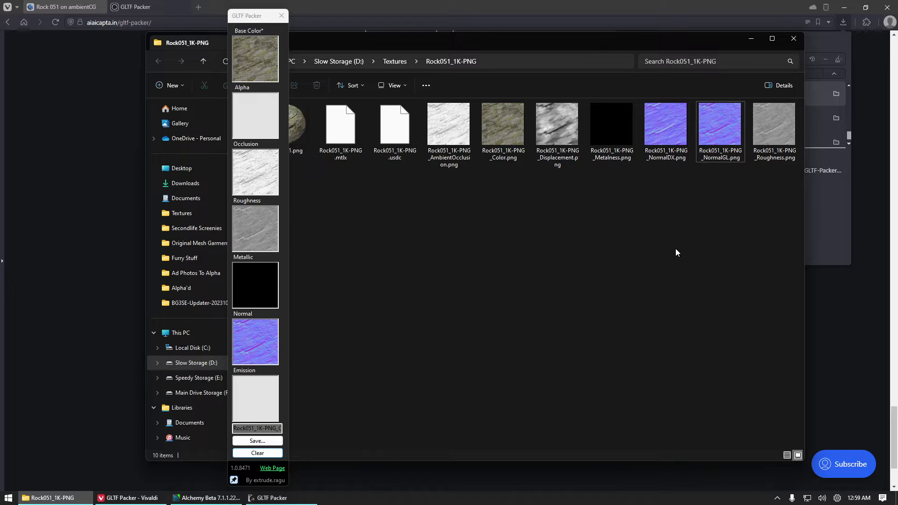
pyautogui.click(655, 140)
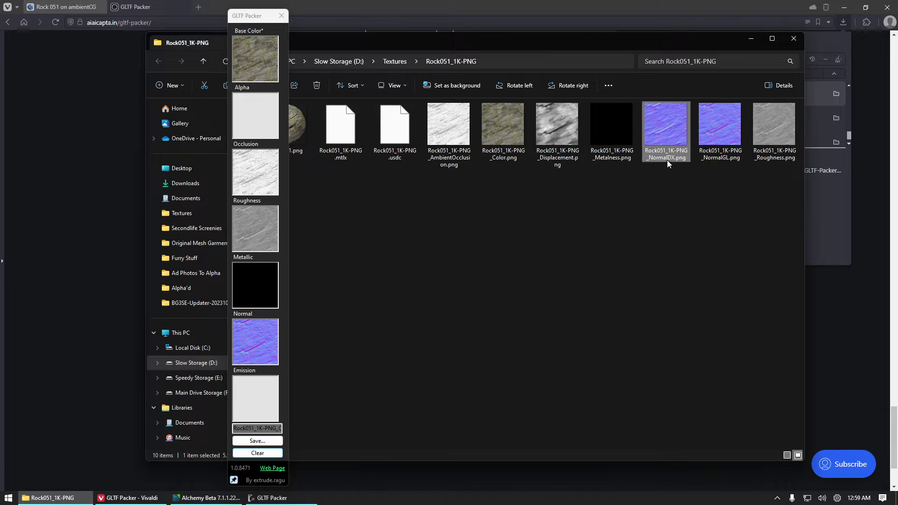
pyautogui.click(641, 240)
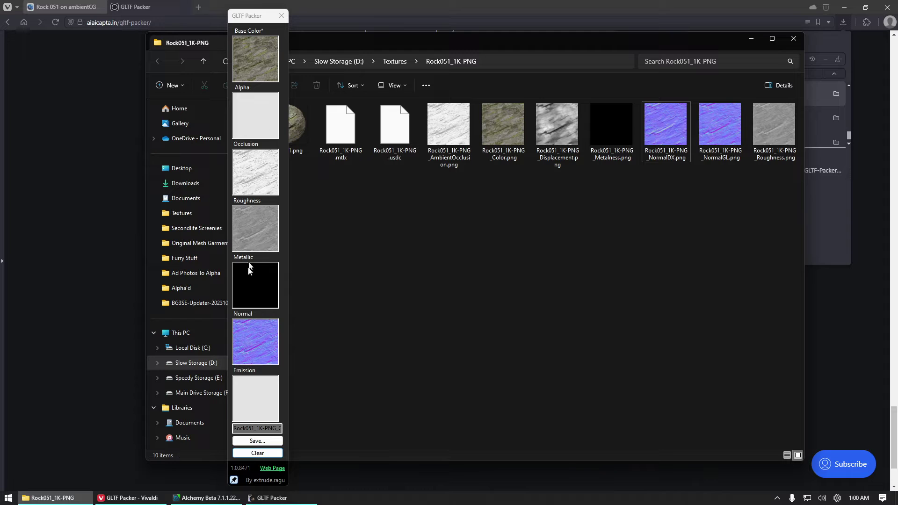
# - Save the packed material as Rock051_1K-PNG_Color.gltf in the Rock051_1K-PNG folder and close GLTF Packer
pyautogui.click(264, 443)
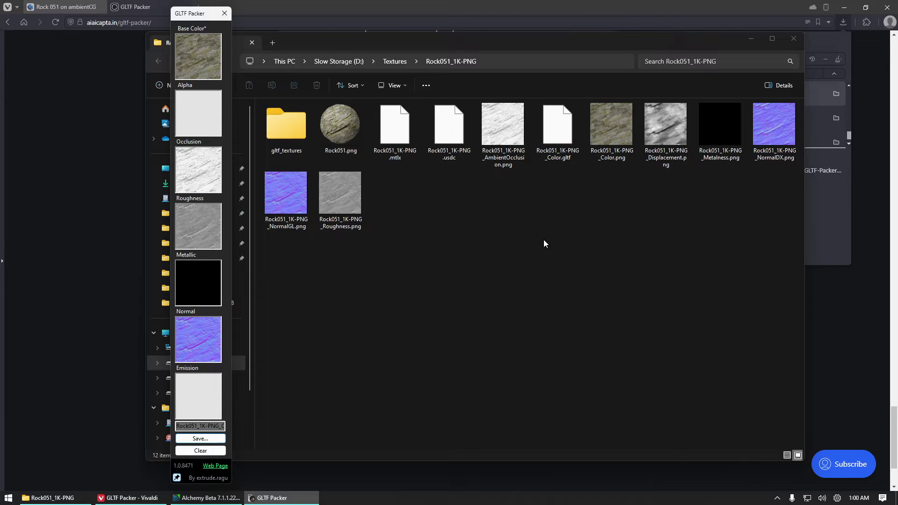
pyautogui.click(224, 13)
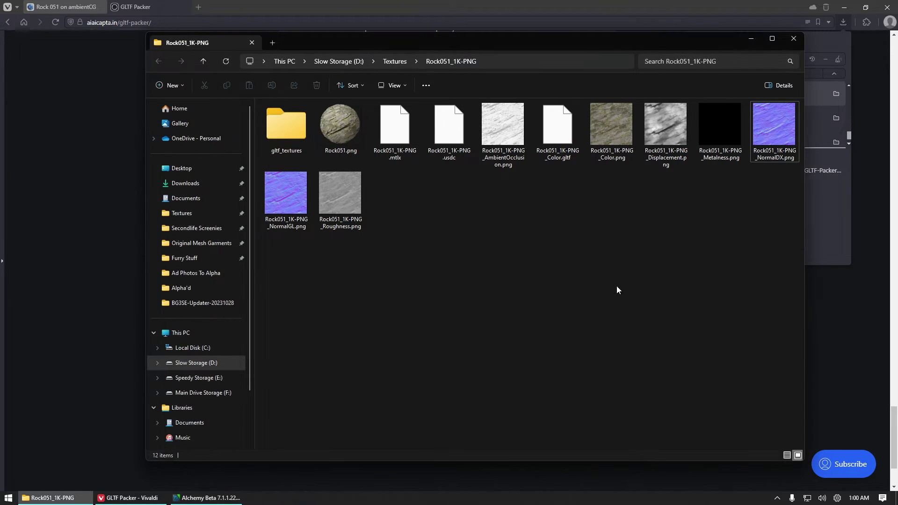
# - Examine the packed images in the gltf_textures folder, return to the Rock051_1K-PNG folder and select Rock051_1K-PNG_Color.gltf
pyautogui.doubleClick(286, 124)
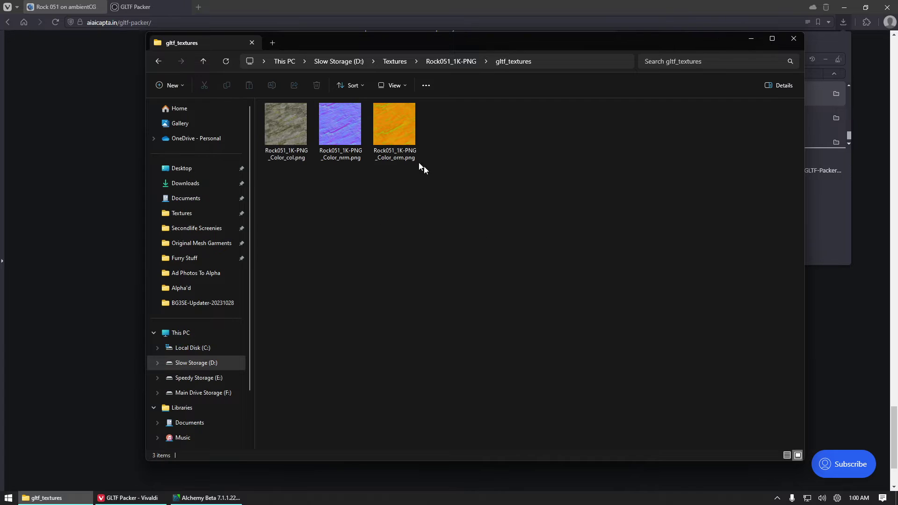
pyautogui.click(394, 137)
pyautogui.click(291, 143)
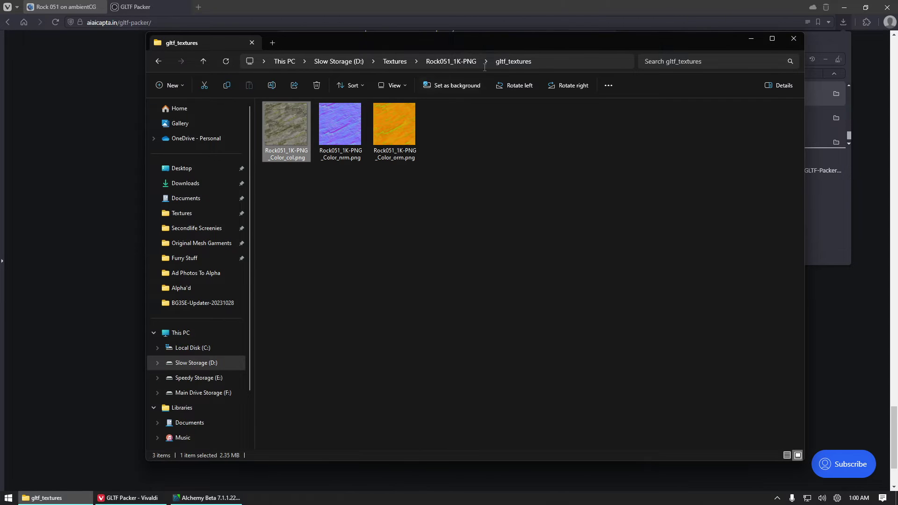
pyautogui.click(461, 62)
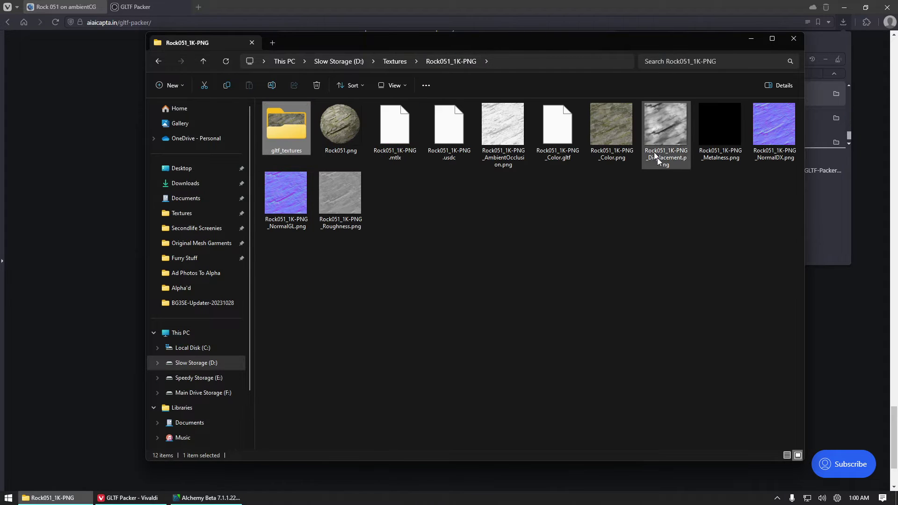
pyautogui.click(561, 137)
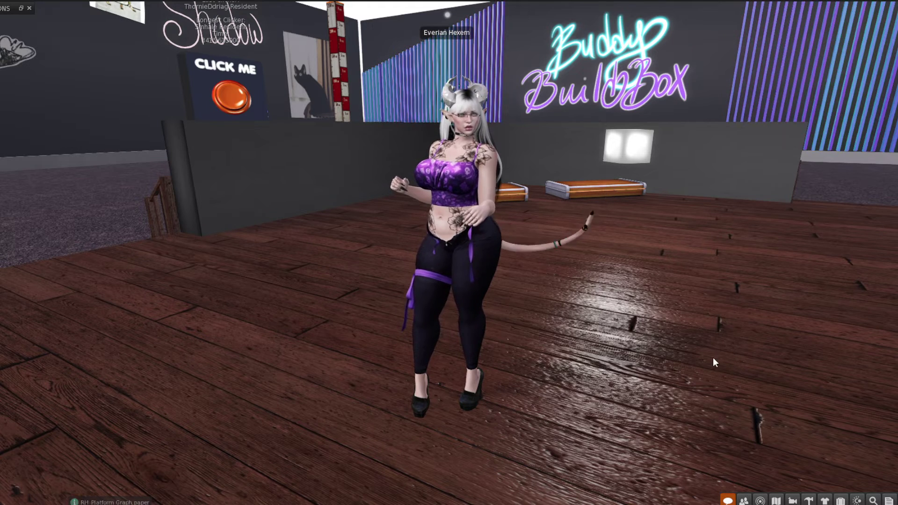
# - Show the inventory in the Alchemy viewer, collapse its Materials folder and move the inventory window higher
pyautogui.hotkey('ctrl', 'i')
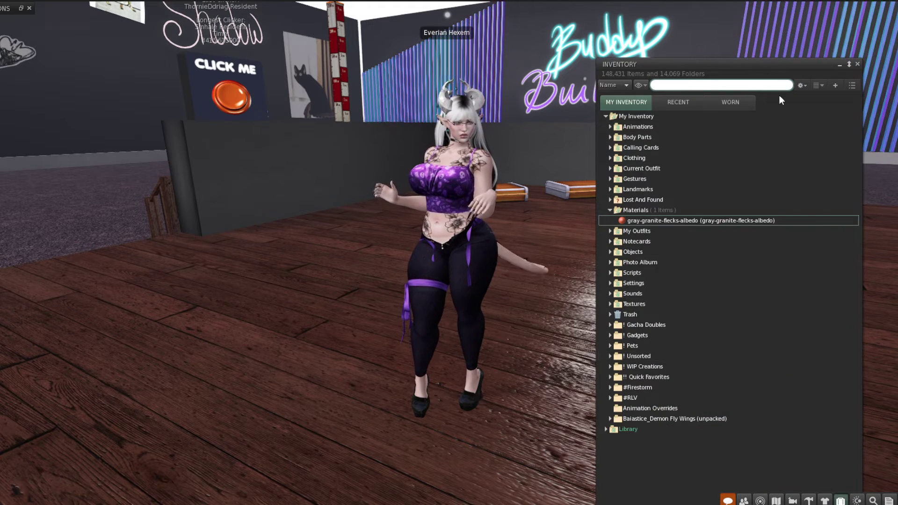
pyautogui.doubleClick(656, 212)
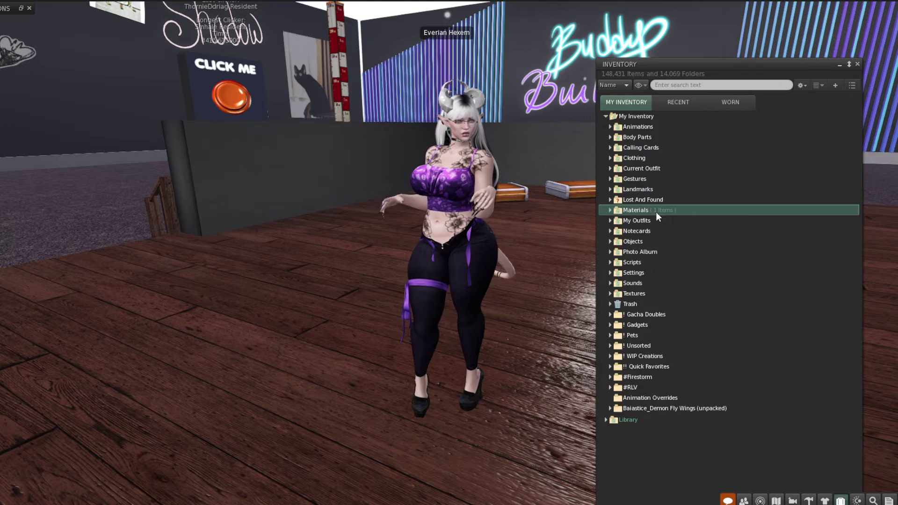
pyautogui.click(837, 85)
pyautogui.click(825, 71)
pyautogui.moveTo(806, 59); pyautogui.dragTo(806, 4)
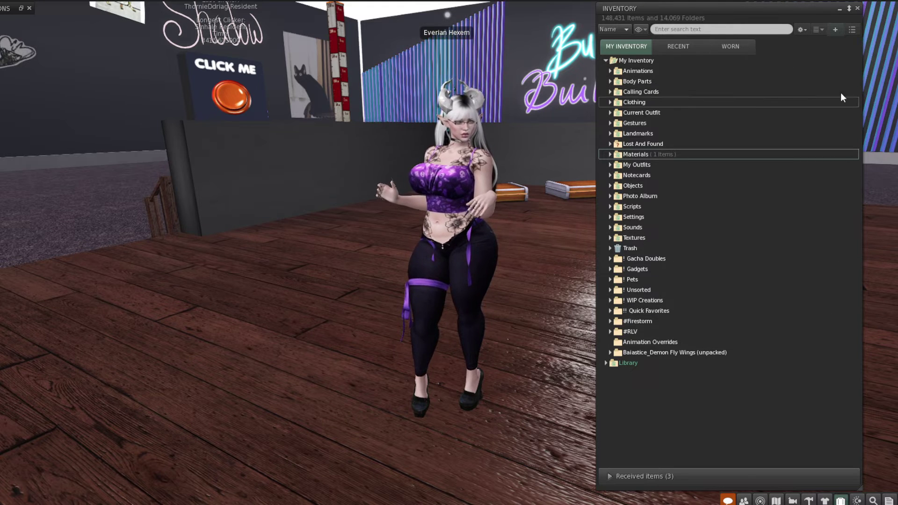
pyautogui.click(834, 30)
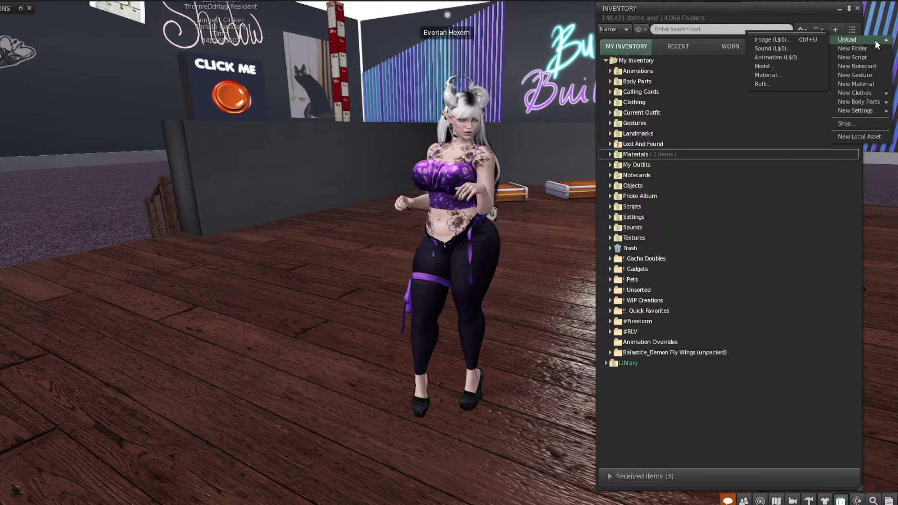
pyautogui.click(776, 75)
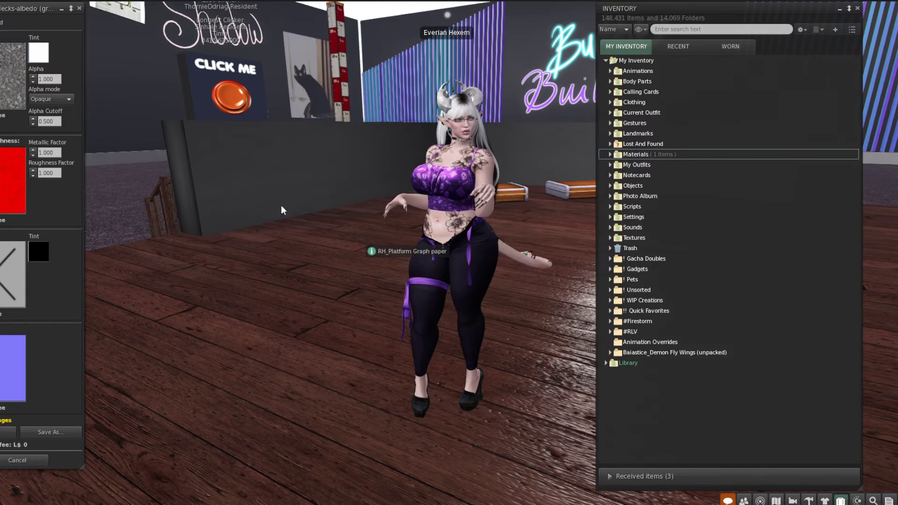
pyautogui.moveTo(6, 9); pyautogui.dragTo(329, 12)
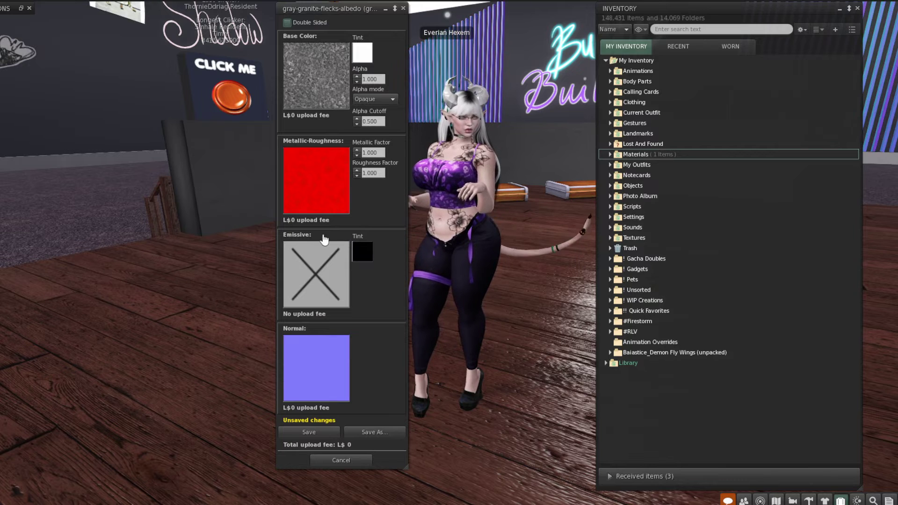
pyautogui.moveTo(333, 13); pyautogui.dragTo(352, 27)
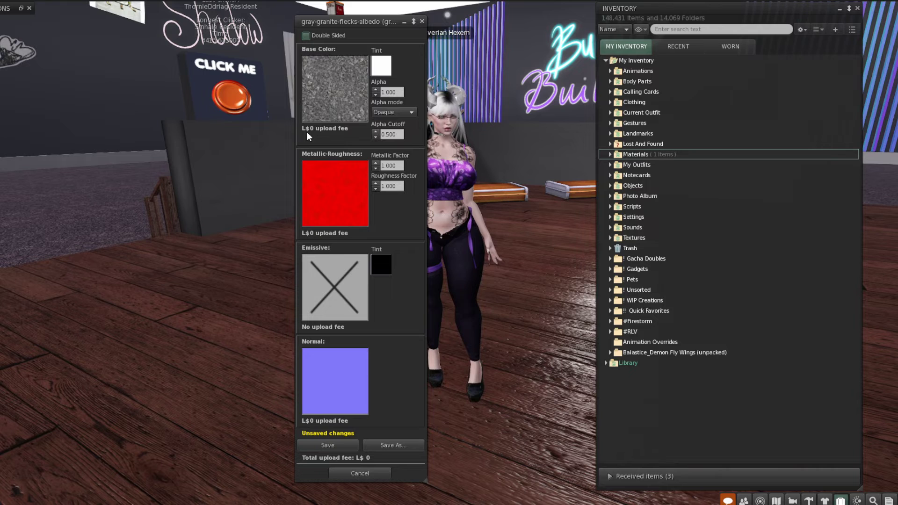
pyautogui.click(422, 21)
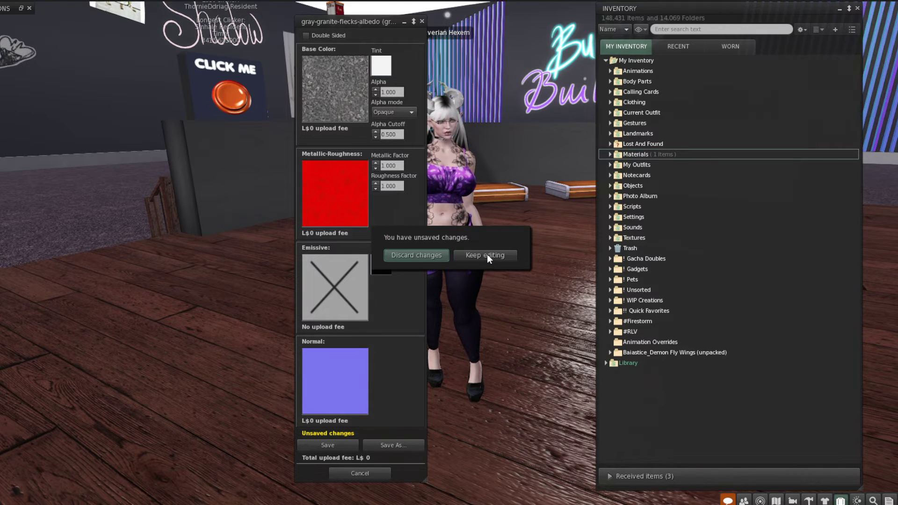
pyautogui.click(417, 254)
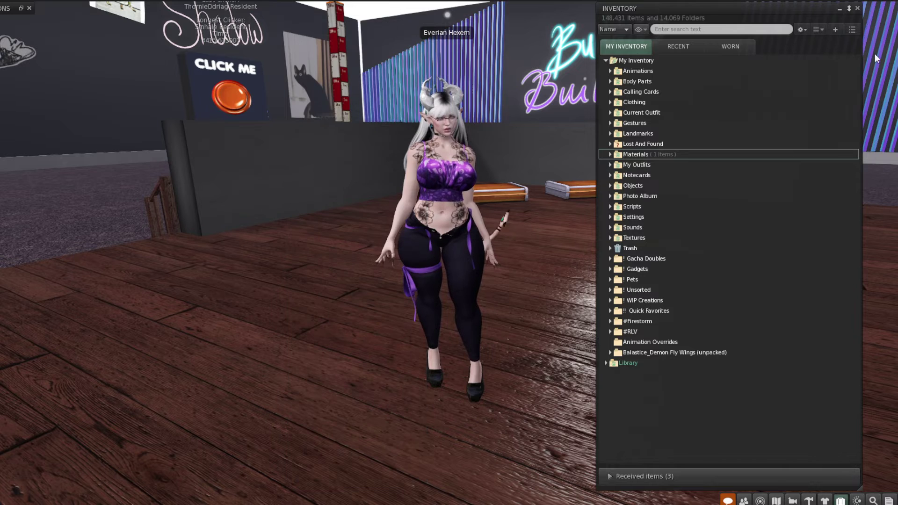
# - Upload Rock051_1K-PNG_Color.gltf as a material and save it to the inventory, moving its editor beside the inventory window
pyautogui.click(836, 29)
pyautogui.moveTo(865, 39)
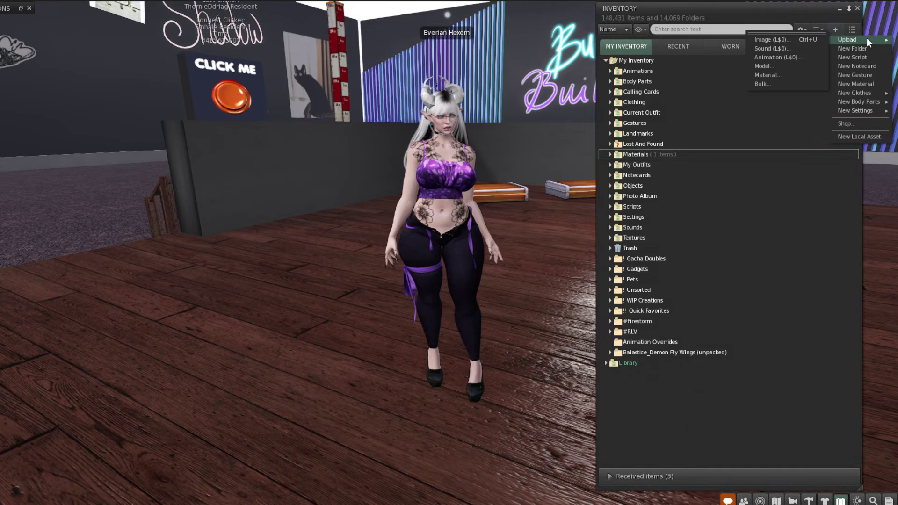
pyautogui.click(764, 74)
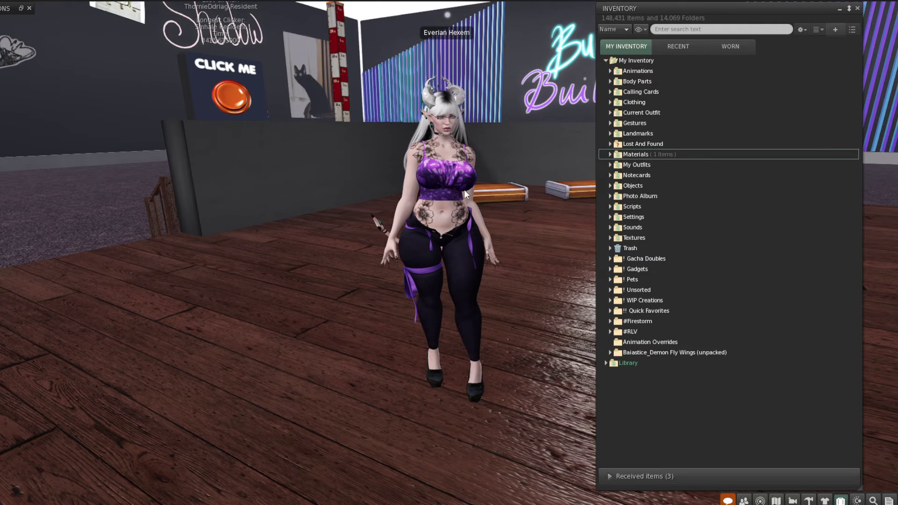
pyautogui.moveTo(15, 9); pyautogui.dragTo(476, 32)
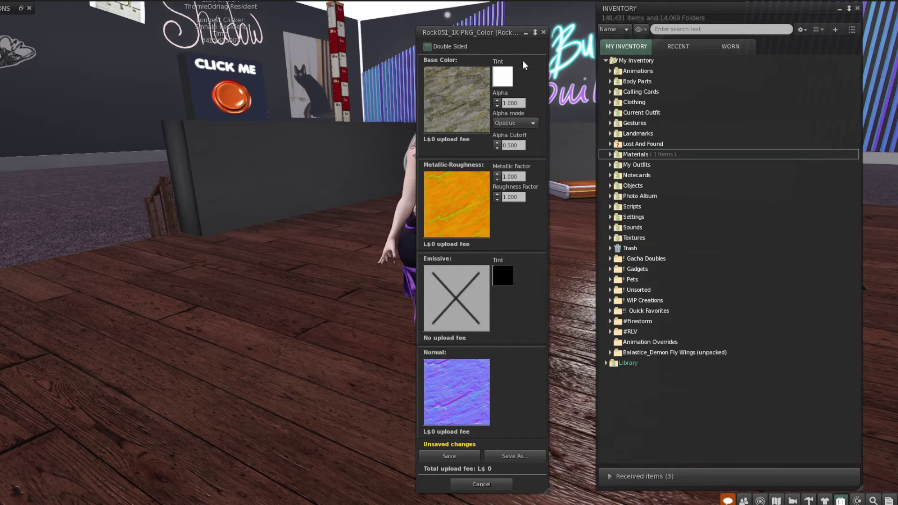
pyautogui.moveTo(491, 34); pyautogui.dragTo(492, 32)
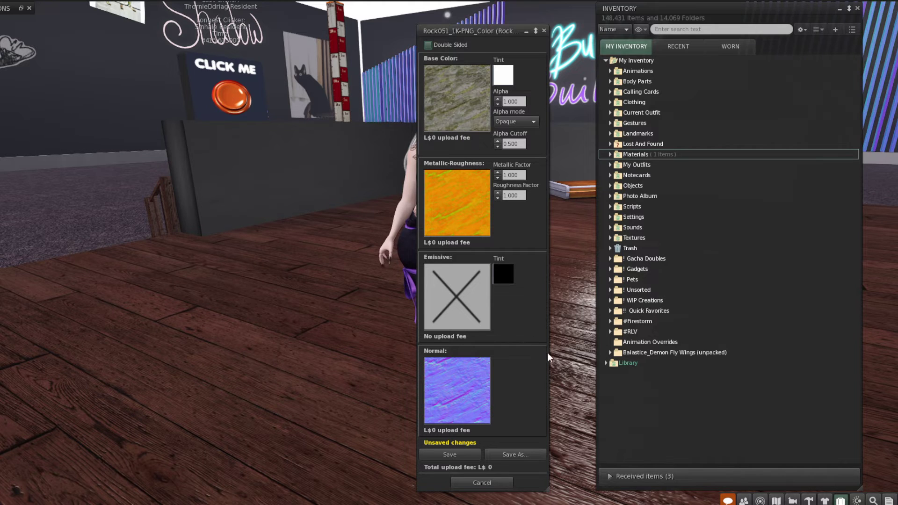
pyautogui.click(457, 456)
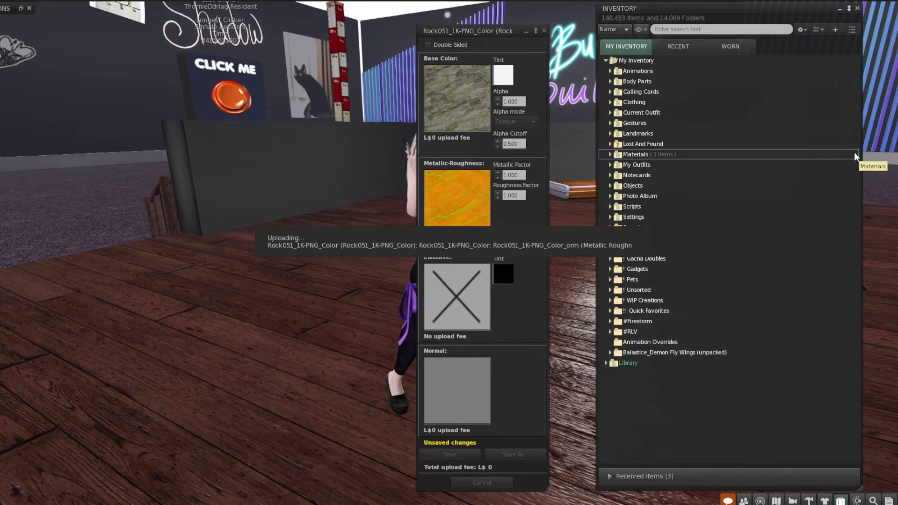
# - Expand the Materials folder in the inventory and select the uploaded Rock051_1K-PNG_Color material
pyautogui.doubleClick(618, 156)
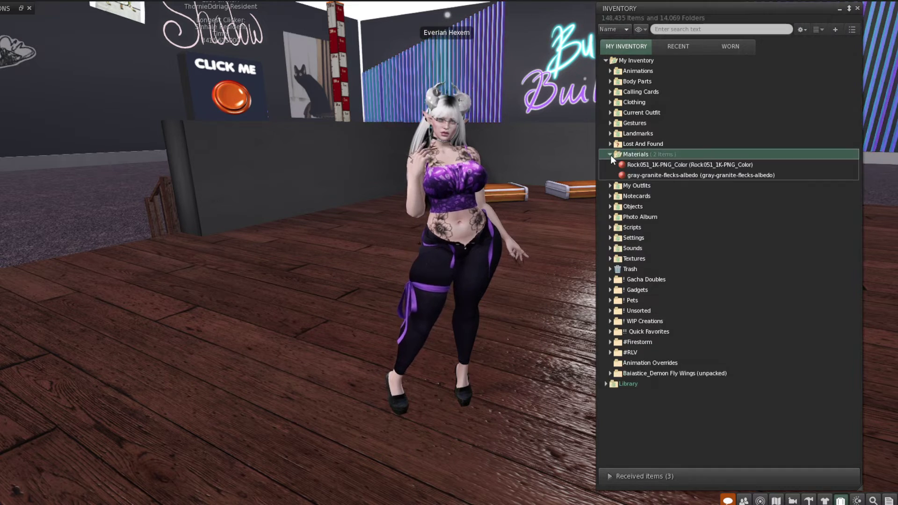
pyautogui.click(667, 165)
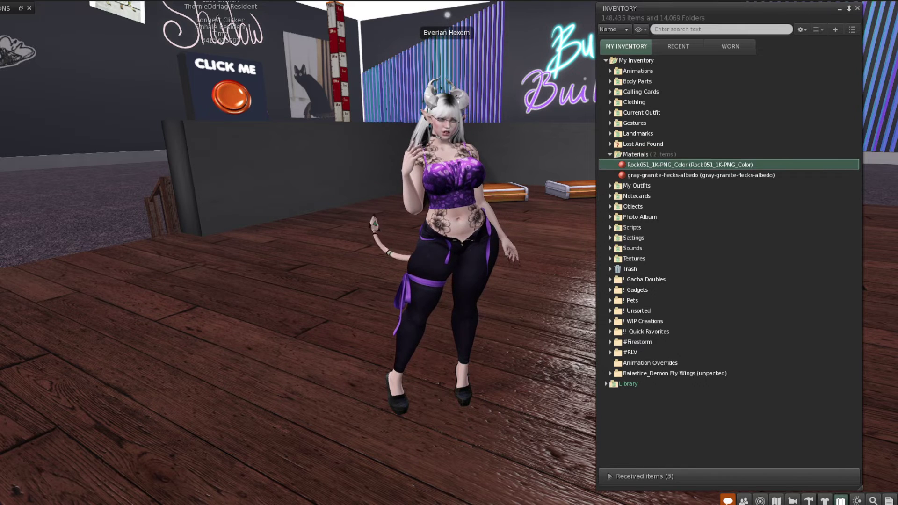
# - Build a box on the wooden floor beside the avatar and focus the camera closely on it
pyautogui.click(808, 500)
pyautogui.click(574, 402)
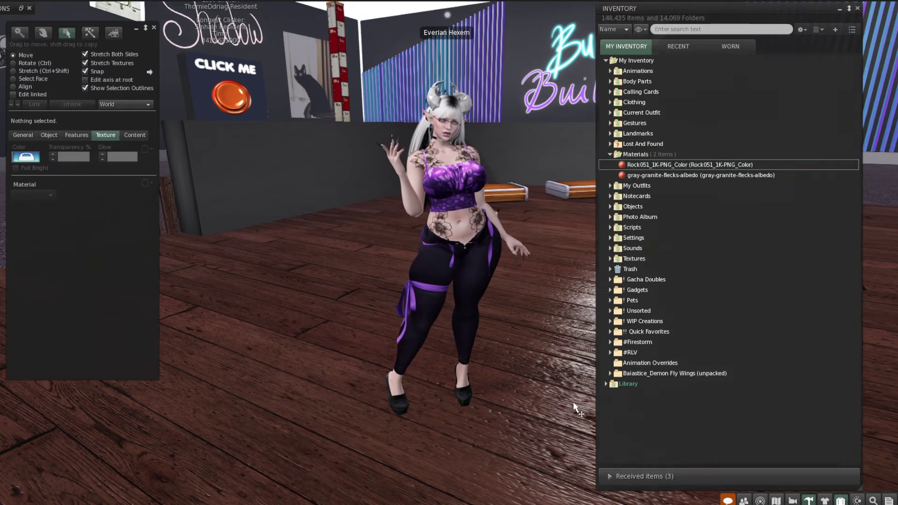
pyautogui.press('alt')
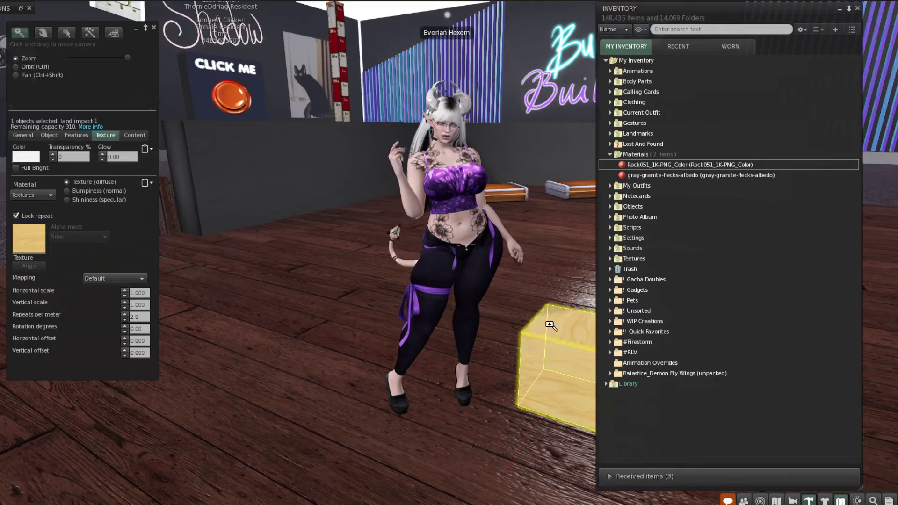
pyautogui.keyDown('alt'); pyautogui.click(549, 325); pyautogui.keyUp('alt')
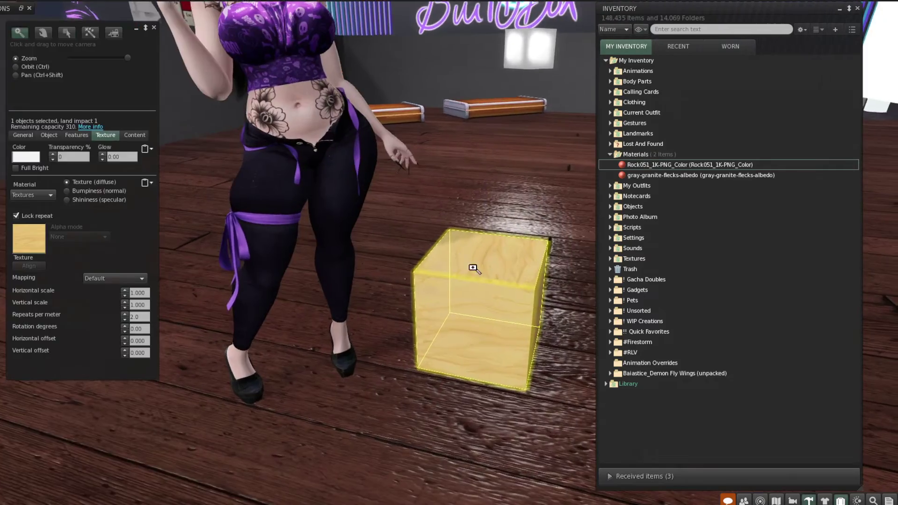
pyautogui.scroll(5, 487, 271)
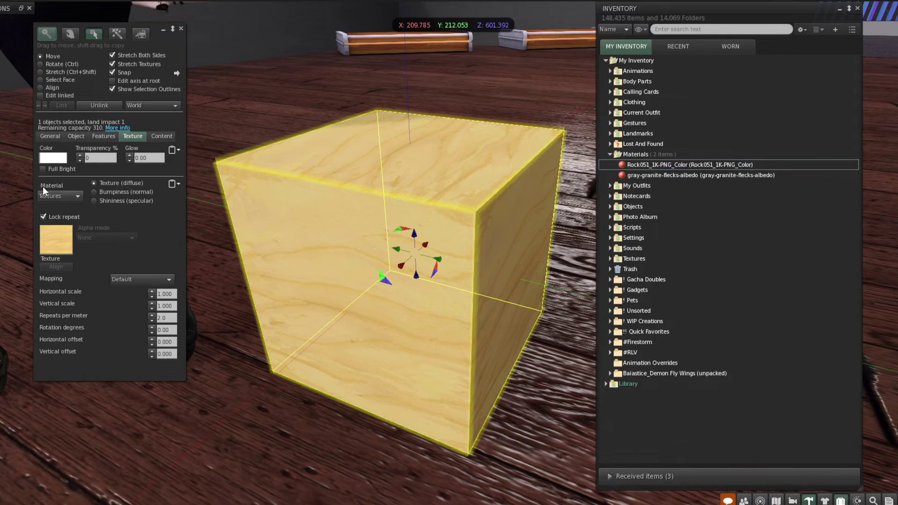
# - Switch the box's material type to PBR Metallic Roughness and view the inventory's Materials folder in the material picker without choosing one
pyautogui.click(75, 196)
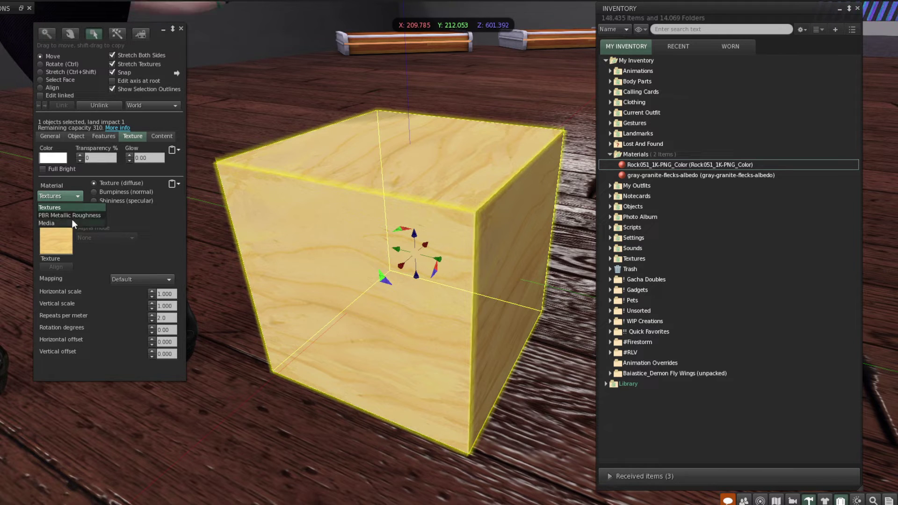
pyautogui.click(89, 216)
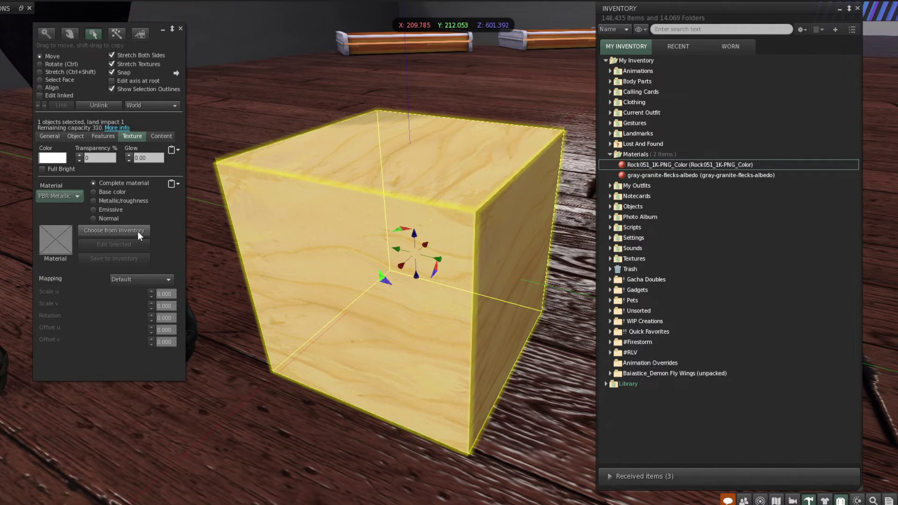
pyautogui.click(124, 228)
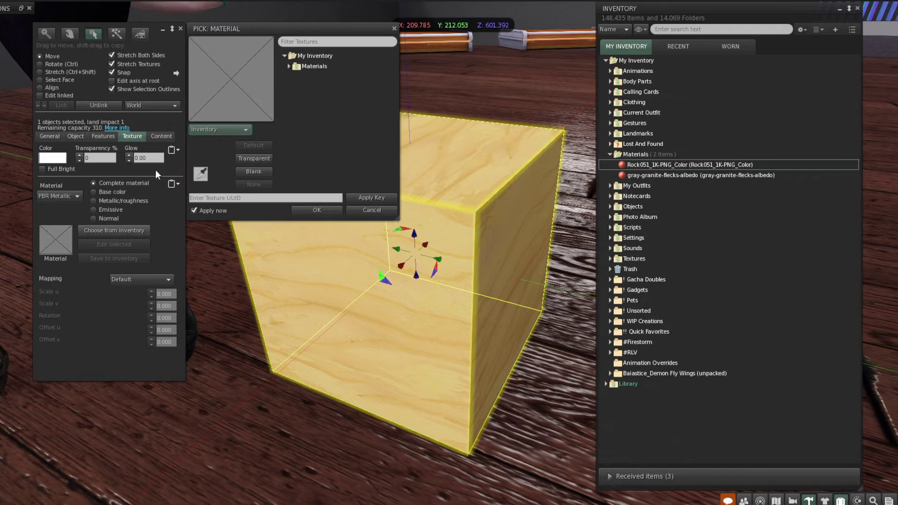
pyautogui.click(289, 66)
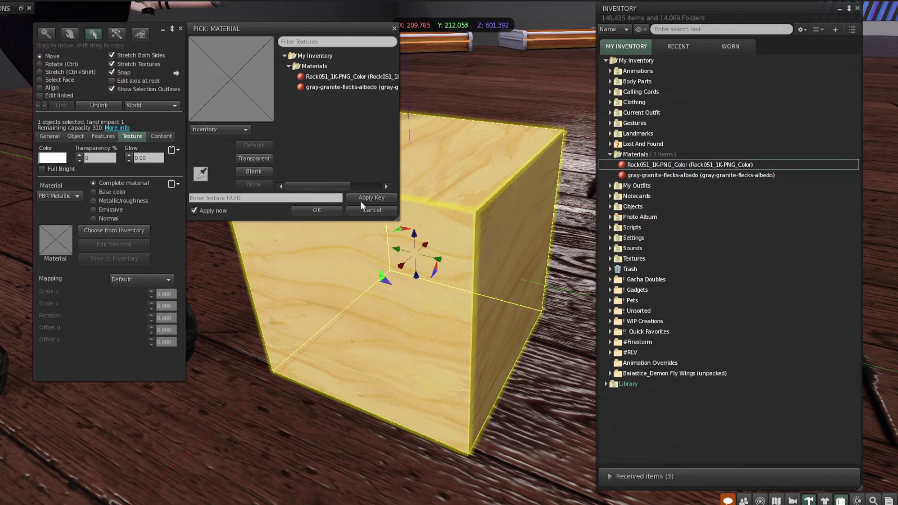
pyautogui.click(383, 214)
# - Apply the Rock051_1K-PNG_Color material from the inventory to the whole box and view it from above
pyautogui.moveTo(683, 167); pyautogui.dragTo(401, 217)
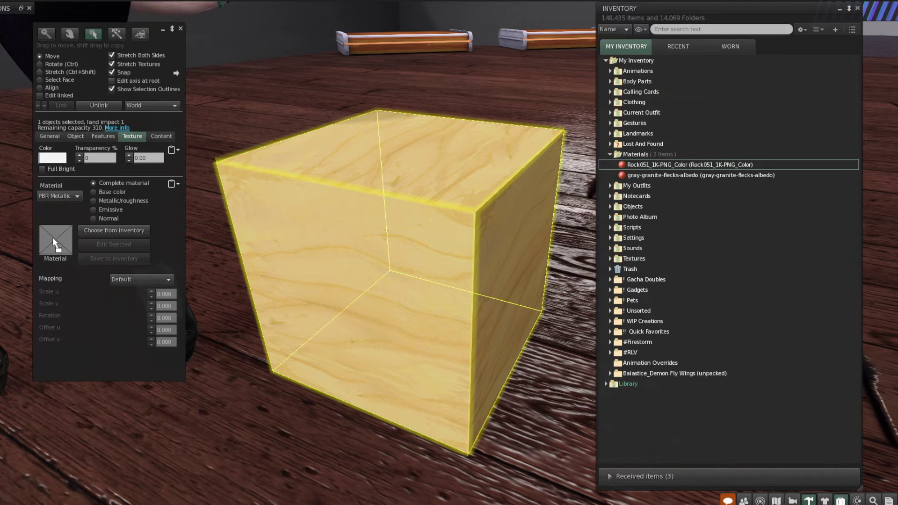
pyautogui.moveTo(52, 237); pyautogui.dragTo(53, 237)
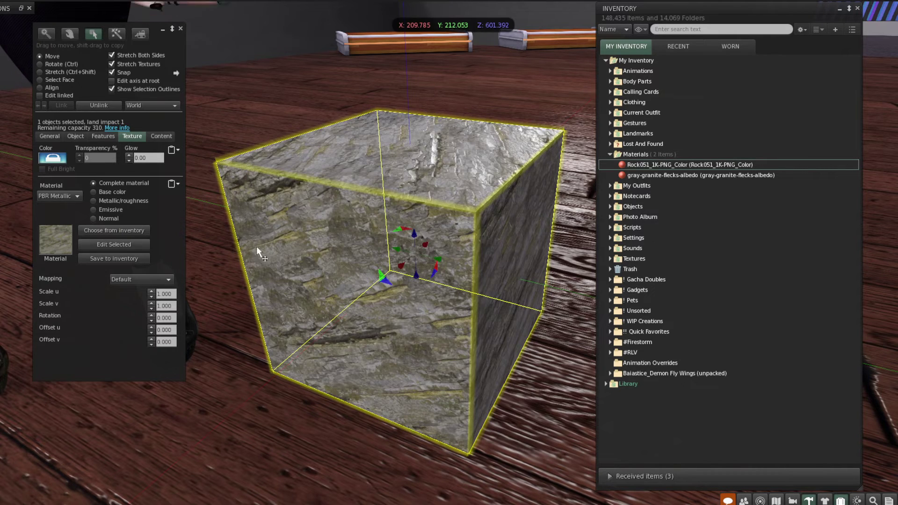
pyautogui.press('alt')
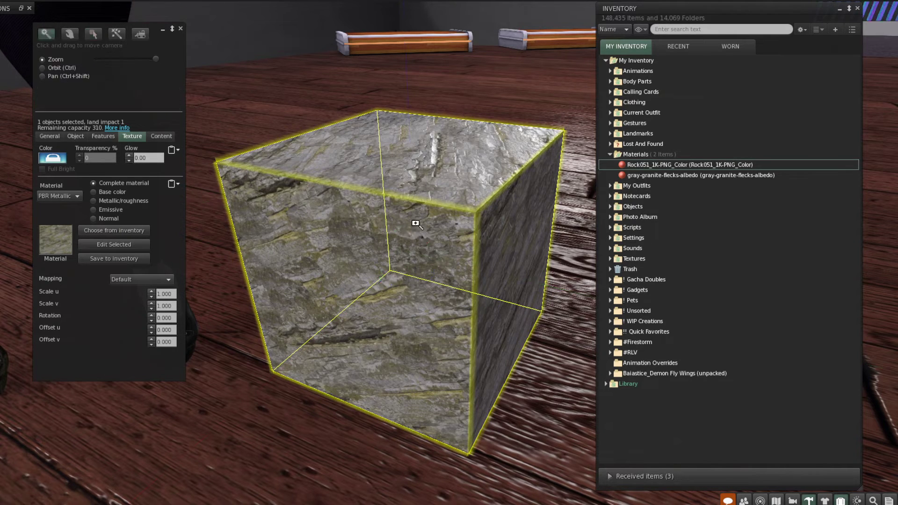
pyautogui.moveTo(494, 222); pyautogui.dragTo(412, 150)
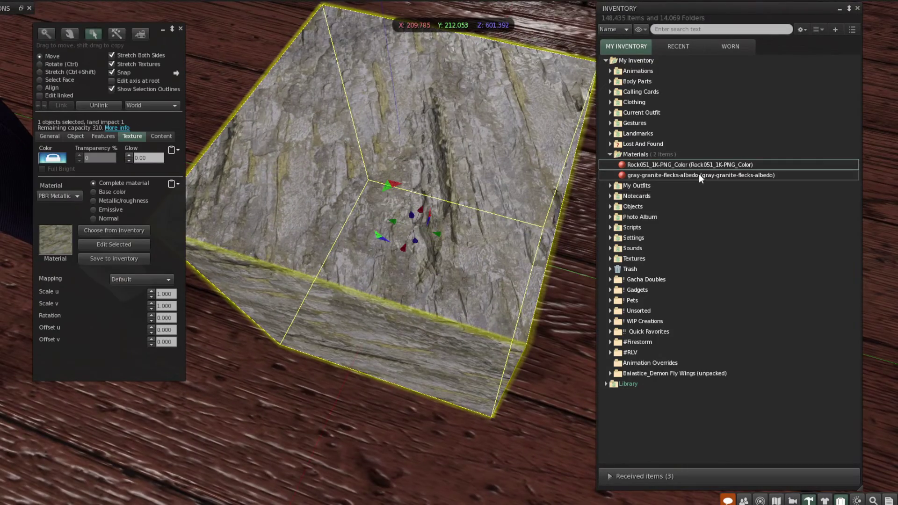
# - Apply the gray-granite-flecks-albedo material from the inventory to the box's top face only
pyautogui.moveTo(701, 178); pyautogui.dragTo(701, 175)
pyautogui.moveTo(623, 185); pyautogui.dragTo(455, 172)
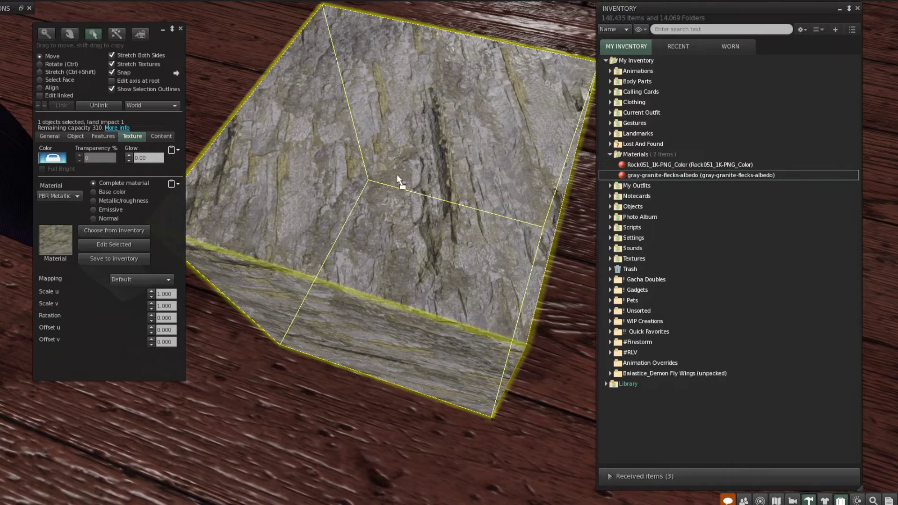
pyautogui.moveTo(397, 174); pyautogui.dragTo(395, 177)
pyautogui.press('Escape')
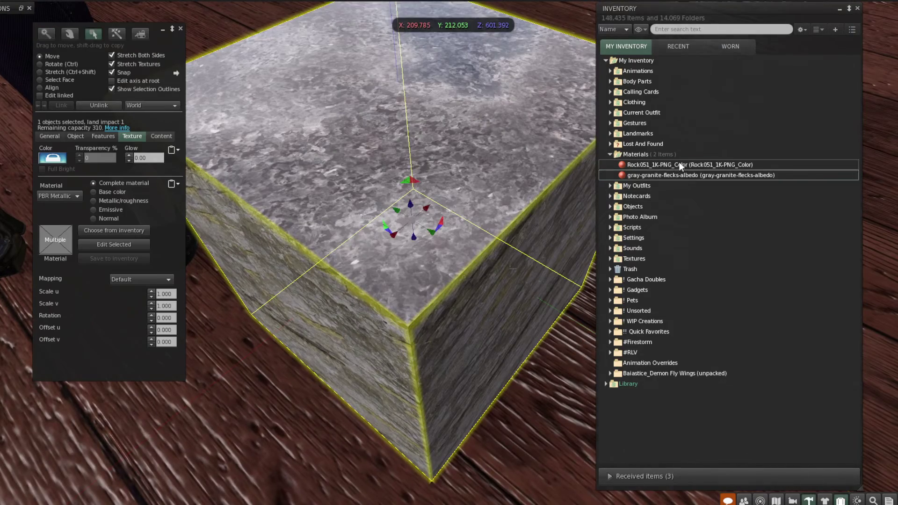
# - Reapply the Rock051_1K-PNG_Color material to the box's top face and close the inventory
pyautogui.moveTo(680, 166); pyautogui.dragTo(379, 161)
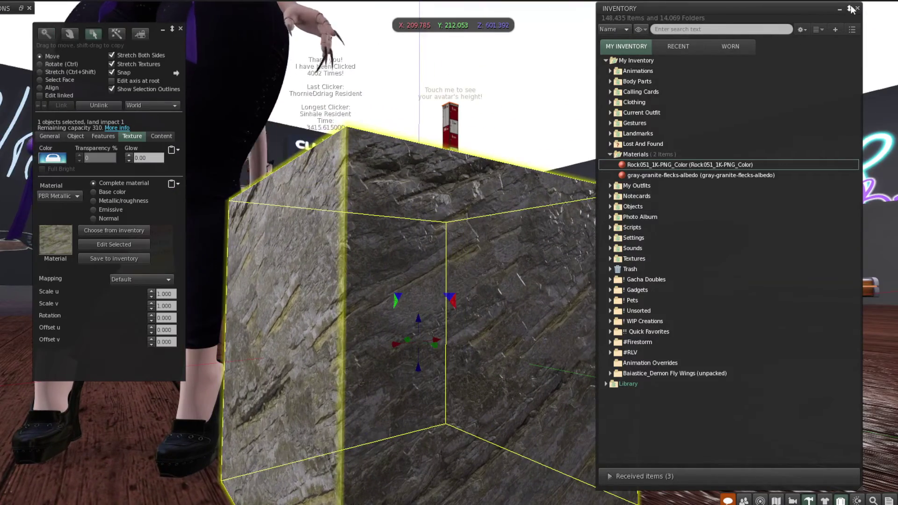
pyautogui.click(855, 9)
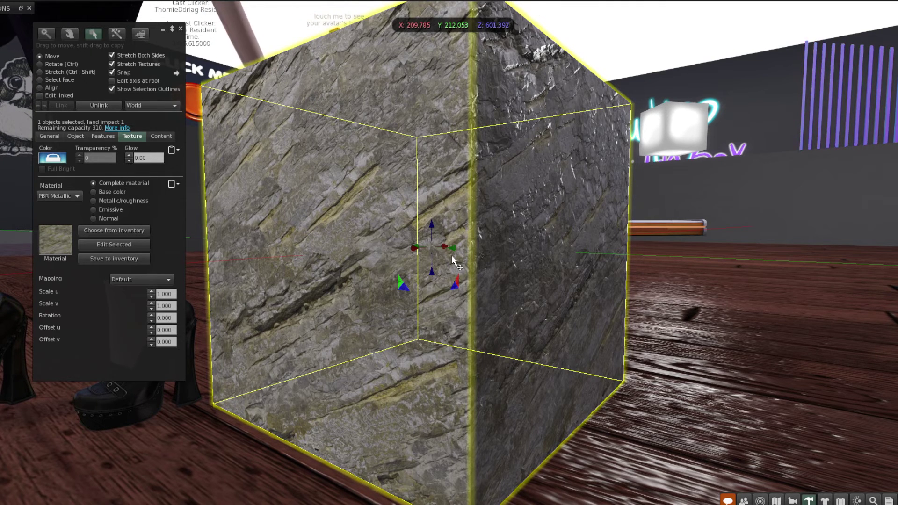
pyautogui.hotkey('ctrl', 'b')
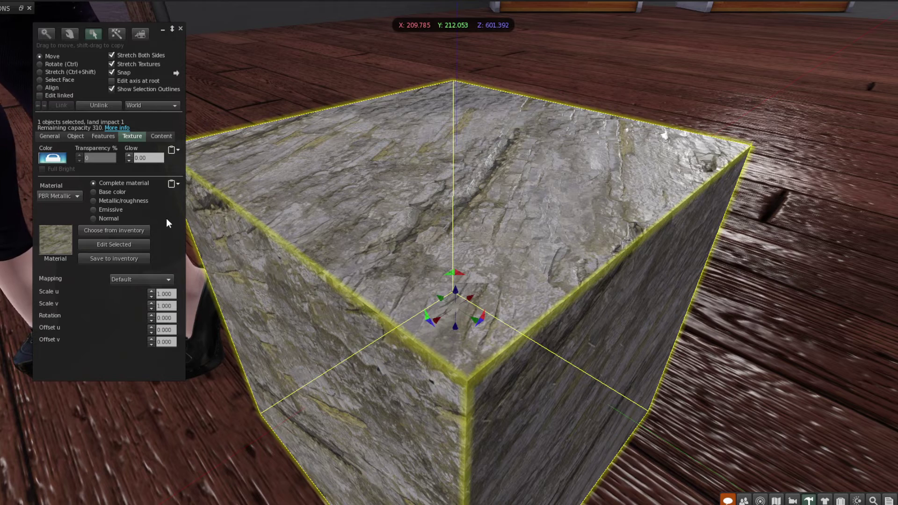
# - Move the build window over the box and view the whole box's material settings in the material editor, closing it again
pyautogui.moveTo(177, 236); pyautogui.dragTo(369, 274)
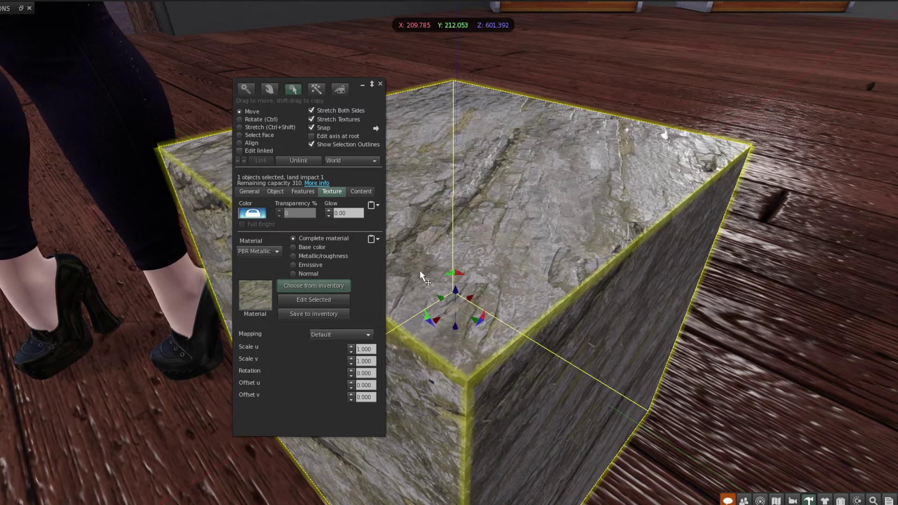
pyautogui.moveTo(368, 274); pyautogui.dragTo(363, 265)
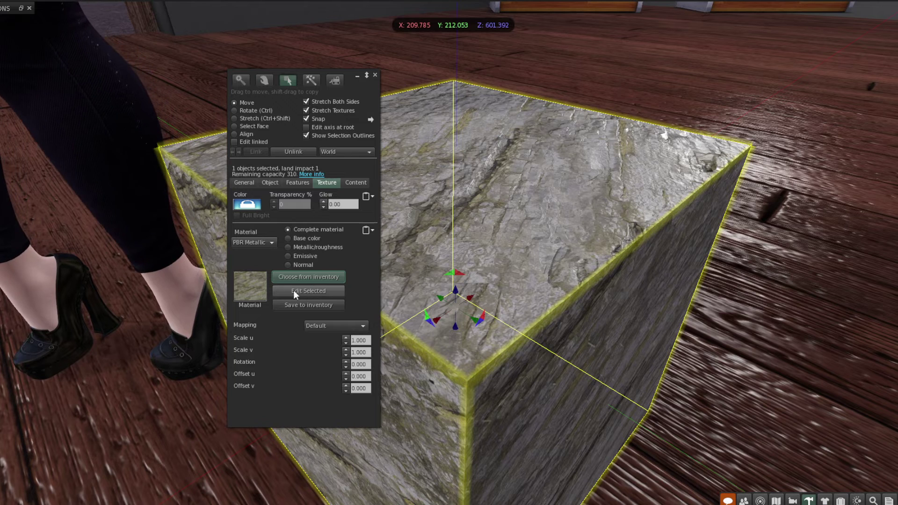
pyautogui.click(314, 290)
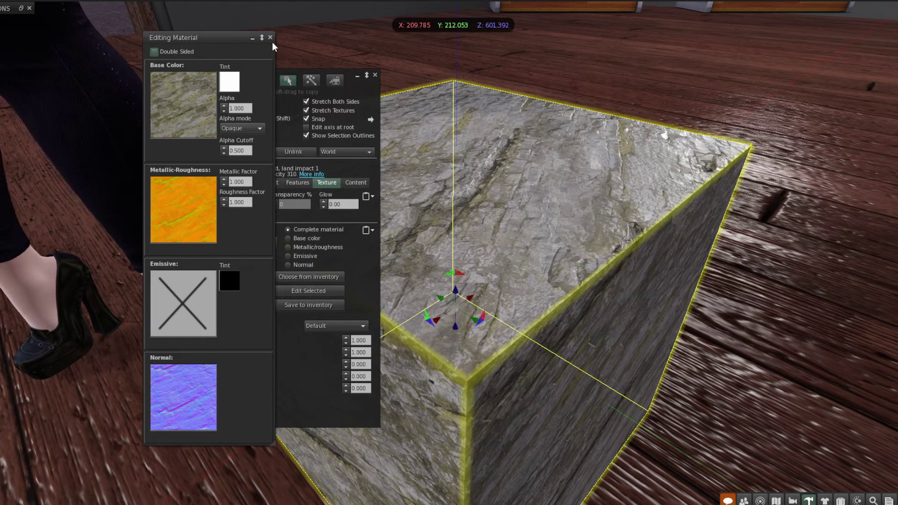
pyautogui.click(270, 37)
# - Select only the box's top face and open its material for editing, placing the editor beside the build window
pyautogui.click(531, 192)
pyautogui.click(313, 290)
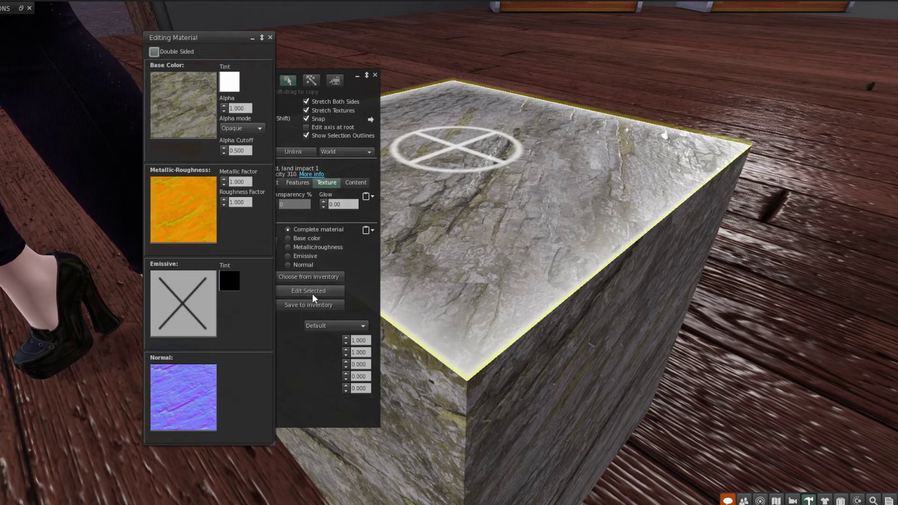
pyautogui.moveTo(243, 44); pyautogui.dragTo(490, 56)
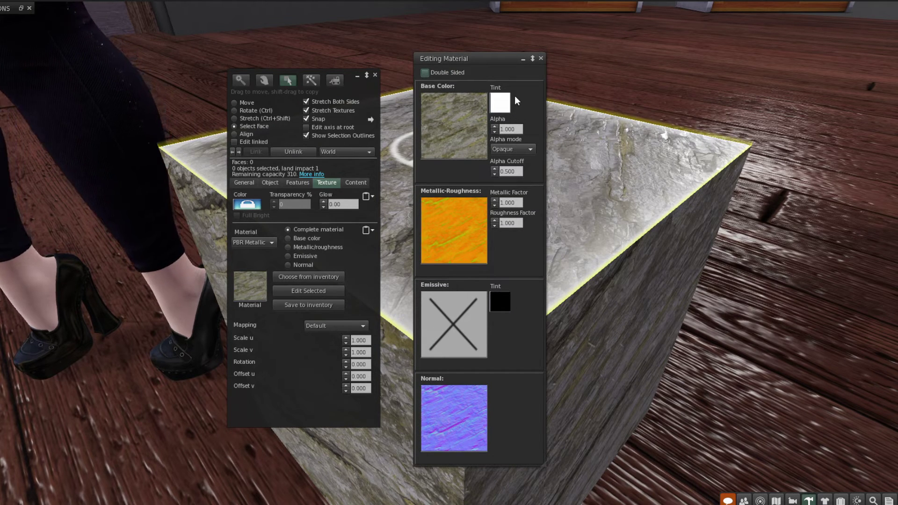
# - Darken the top face material's base color tint from white to a medium-dark gray
pyautogui.click(500, 103)
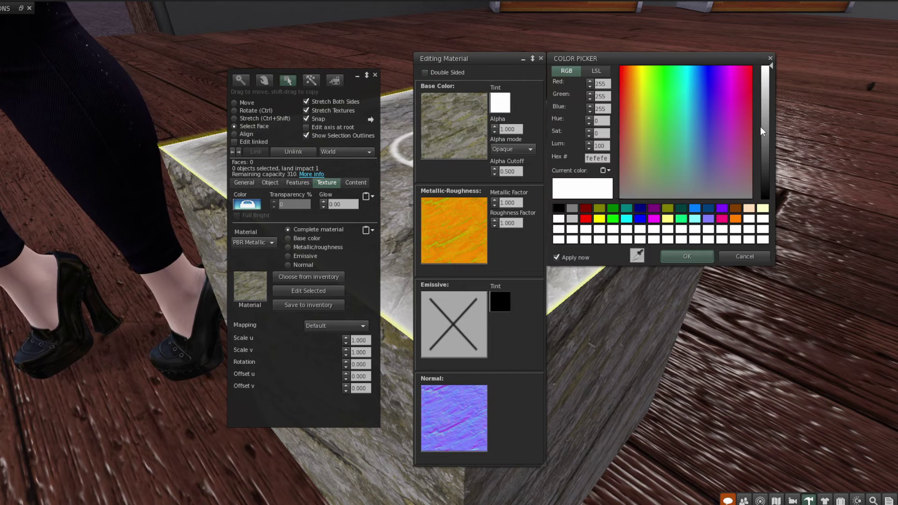
pyautogui.moveTo(760, 126); pyautogui.dragTo(778, 154)
pyautogui.click(682, 260)
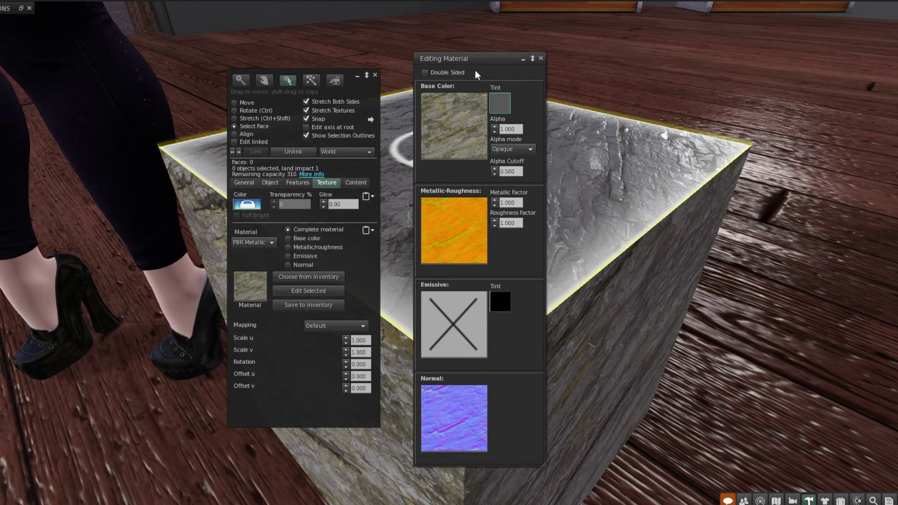
# - Rearrange the material editor and the build window so that both sit clear of the box's top face
pyautogui.moveTo(473, 66); pyautogui.dragTo(210, 67)
pyautogui.click(375, 74)
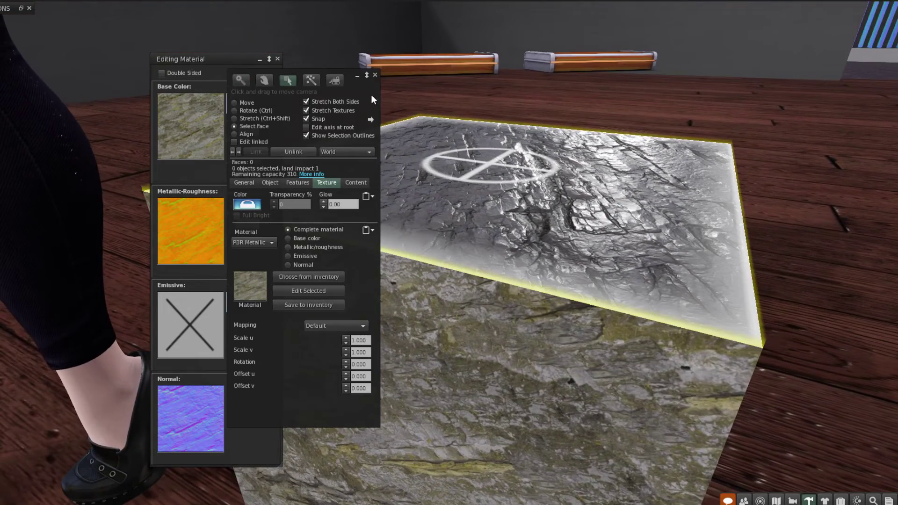
pyautogui.moveTo(372, 94); pyautogui.dragTo(457, 100)
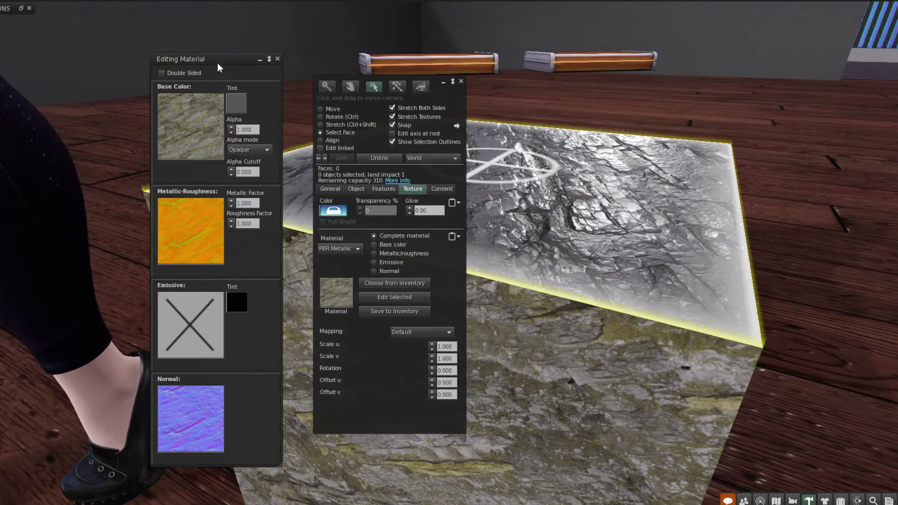
pyautogui.moveTo(217, 65); pyautogui.dragTo(371, 66)
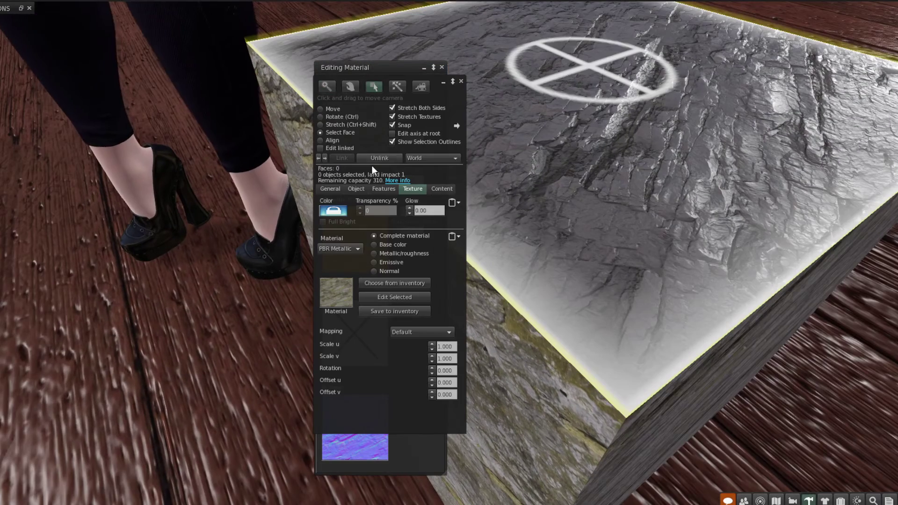
pyautogui.moveTo(371, 166); pyautogui.dragTo(201, 166)
pyautogui.moveTo(397, 67); pyautogui.dragTo(355, 51)
# - Set the top face material's base color alpha to 0 and its alpha mode to Blend
pyautogui.click(376, 122)
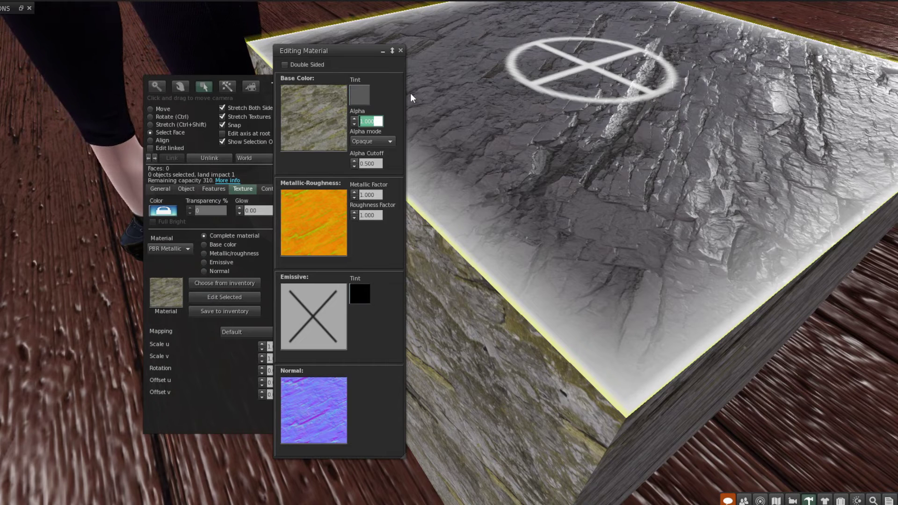
pyautogui.write('0')
pyautogui.press('Return')
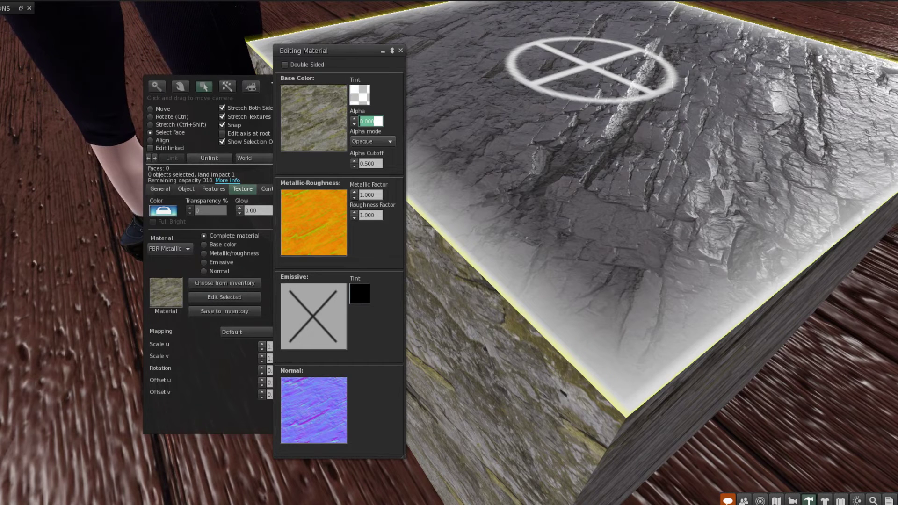
pyautogui.click(369, 144)
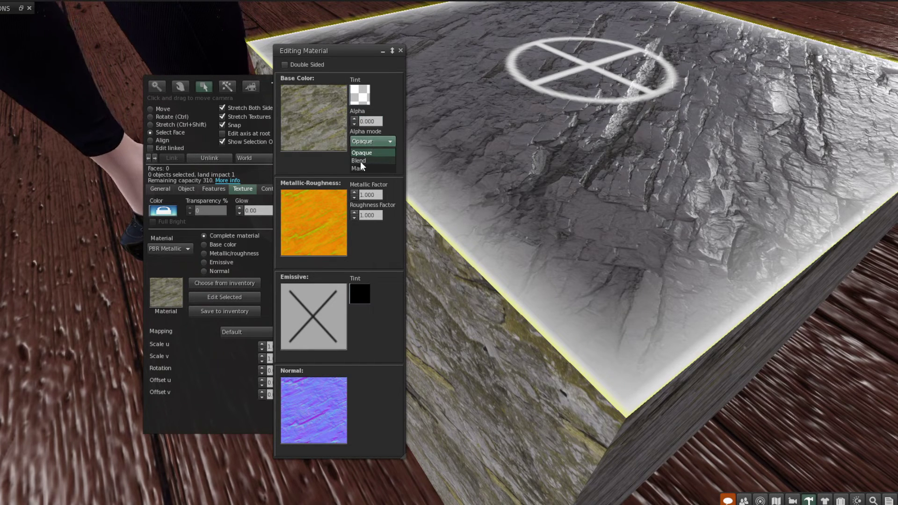
pyautogui.click(361, 161)
# - Set the top face material's alpha to 0.5 and look at the semi-transparent face up close
pyautogui.press('alt')
pyautogui.moveTo(498, 249); pyautogui.dragTo(439, 187)
pyautogui.click(298, 93)
pyautogui.press('BackSpace')
pyautogui.write('0.5')
pyautogui.press('Return')
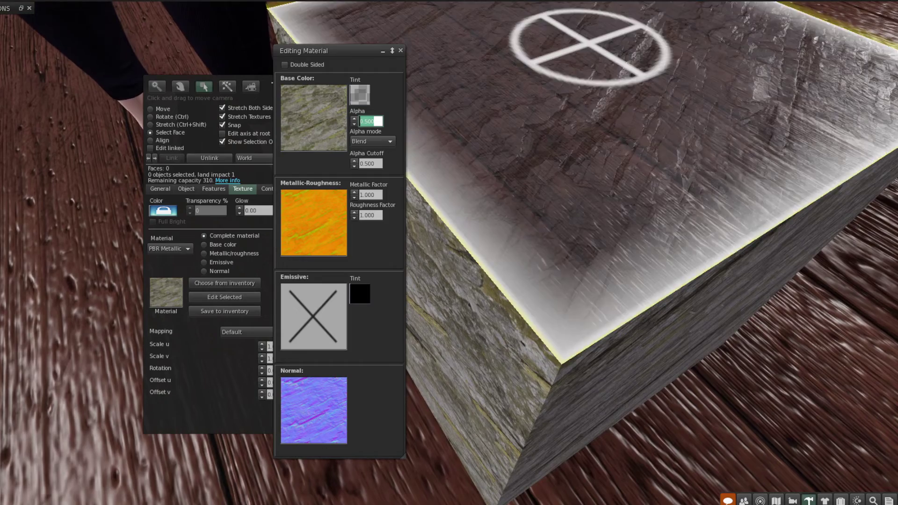
pyautogui.hotkey('ctrl', 'b')
pyautogui.hotkey('ctrl', 'b')
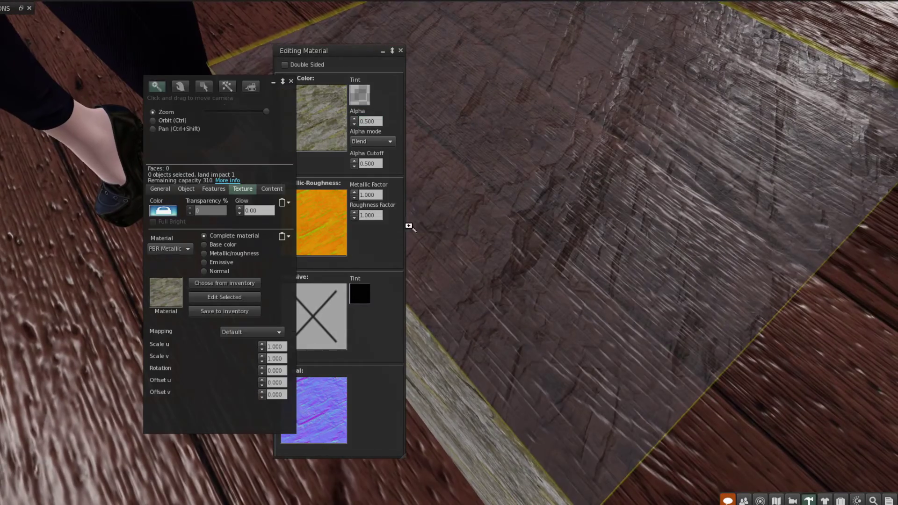
# - Restore the top face material's alpha to 1 and its alpha mode to Opaque
pyautogui.click(296, 106)
pyautogui.write('1')
pyautogui.press('Return')
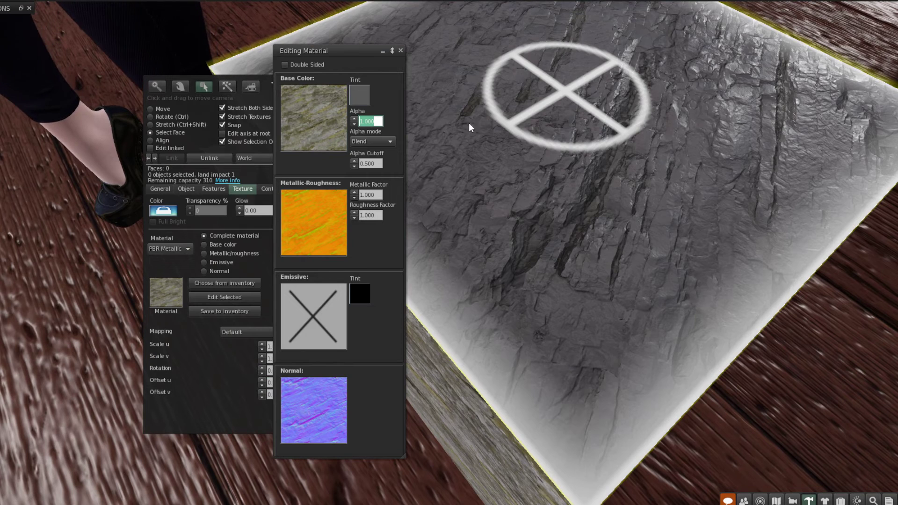
pyautogui.click(369, 141)
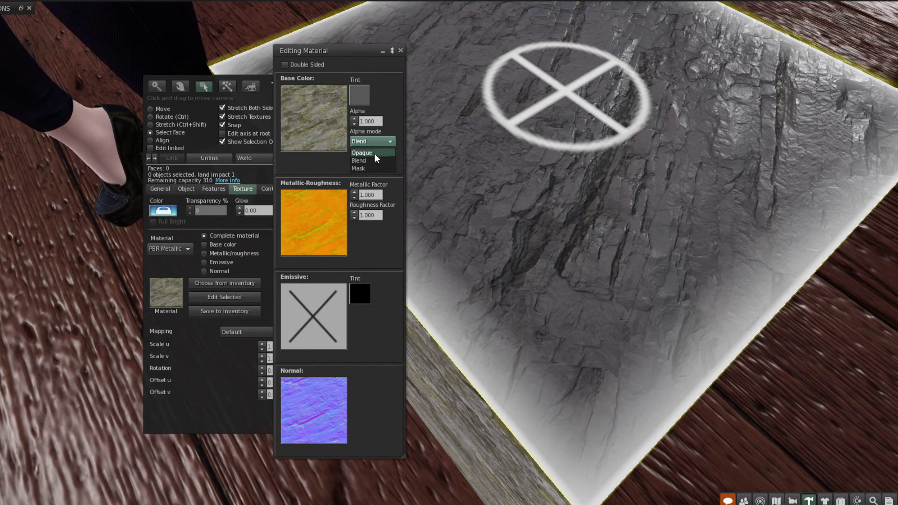
pyautogui.click(374, 154)
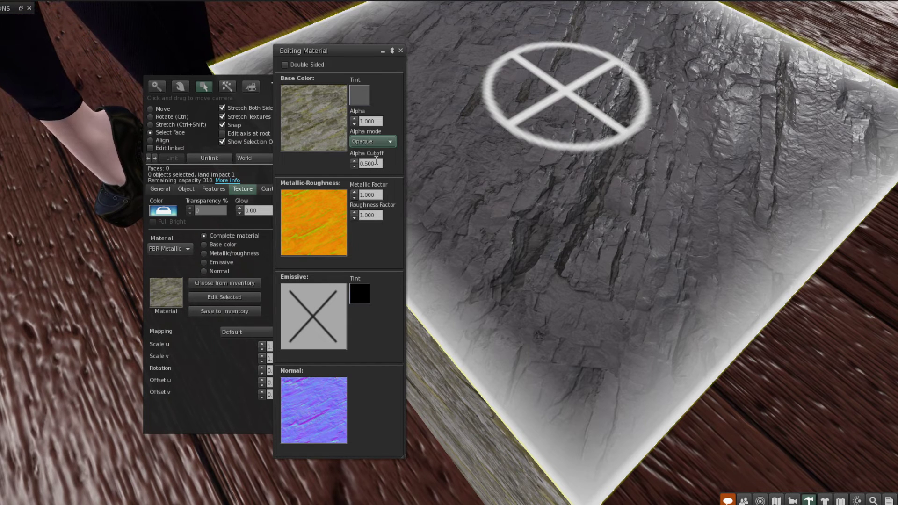
pyautogui.click(379, 161)
pyautogui.press('Tab')
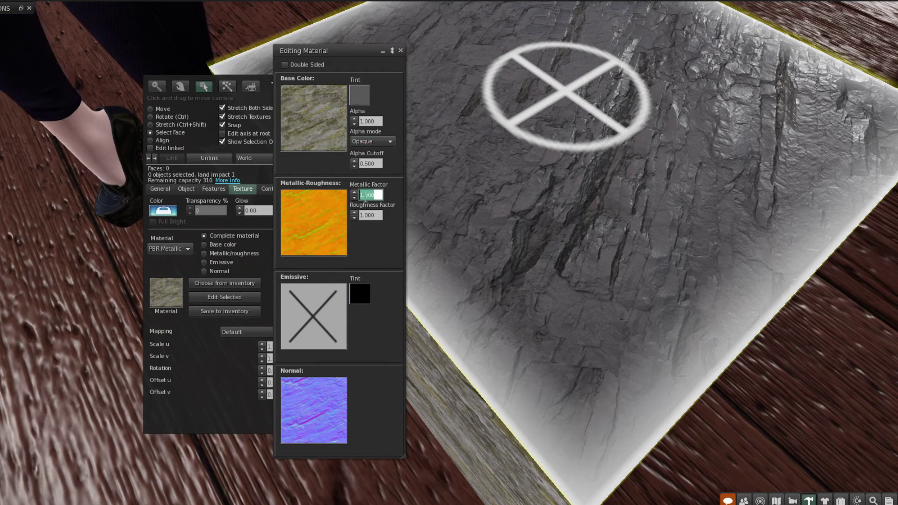
pyautogui.click(381, 216)
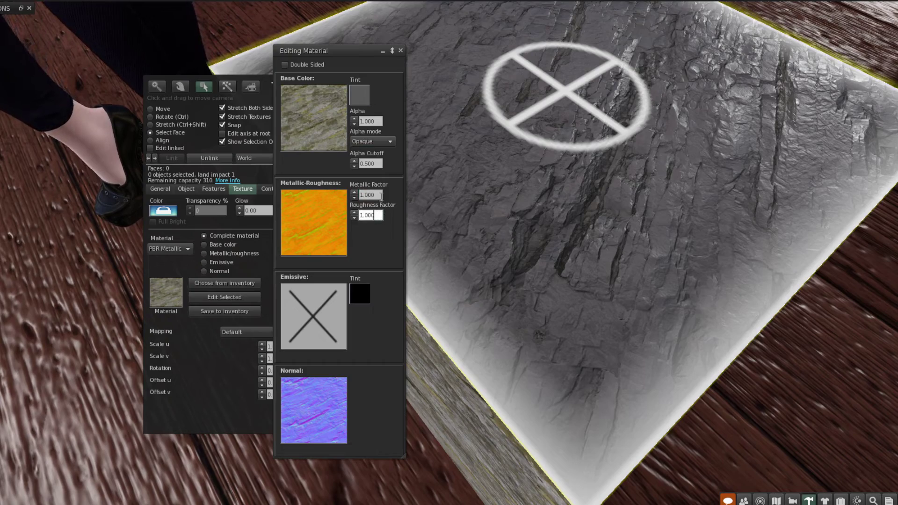
pyautogui.hotkey('shift', 'Tab')
pyautogui.press('Escape')
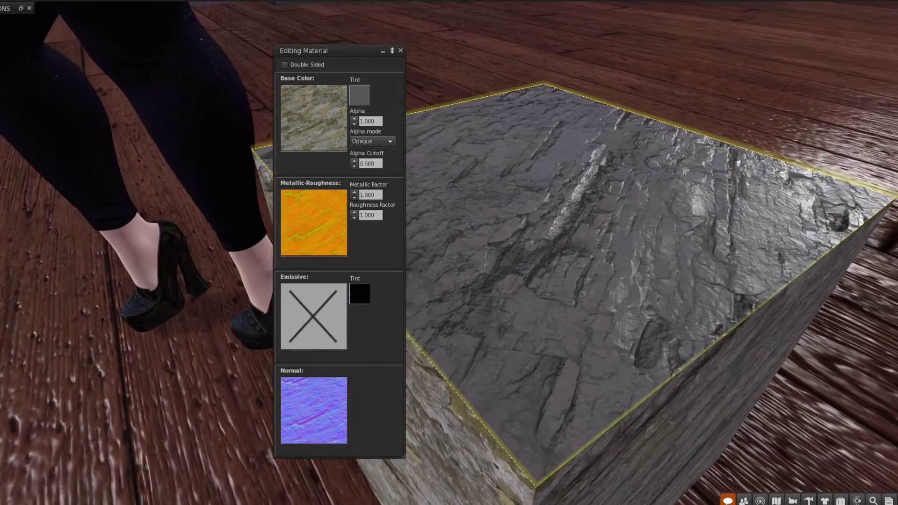
pyautogui.hotkey('ctrl', '3')
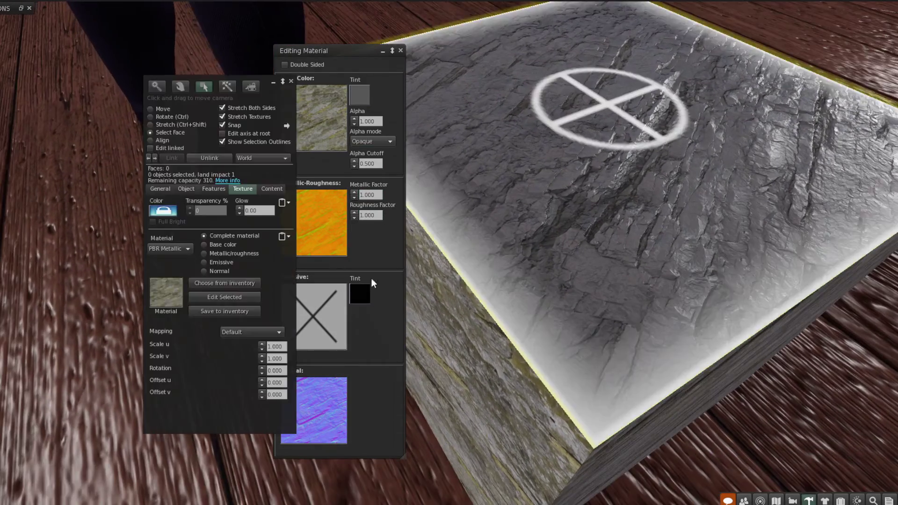
# - Set the top face material's metallic factor and roughness factor both to 0 and look at the face without the build window
pyautogui.click(378, 194)
pyautogui.hotkey('ctrl', 'a')
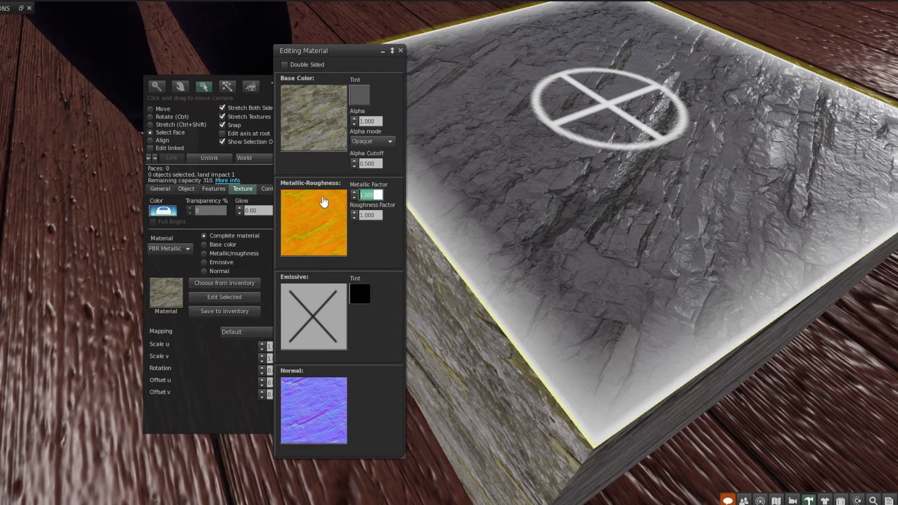
pyautogui.press('BackSpace')
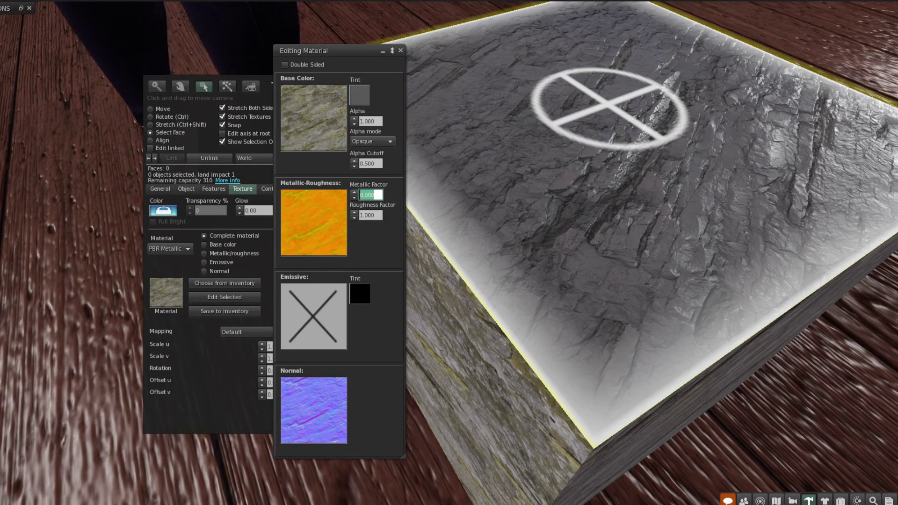
pyautogui.click(379, 215)
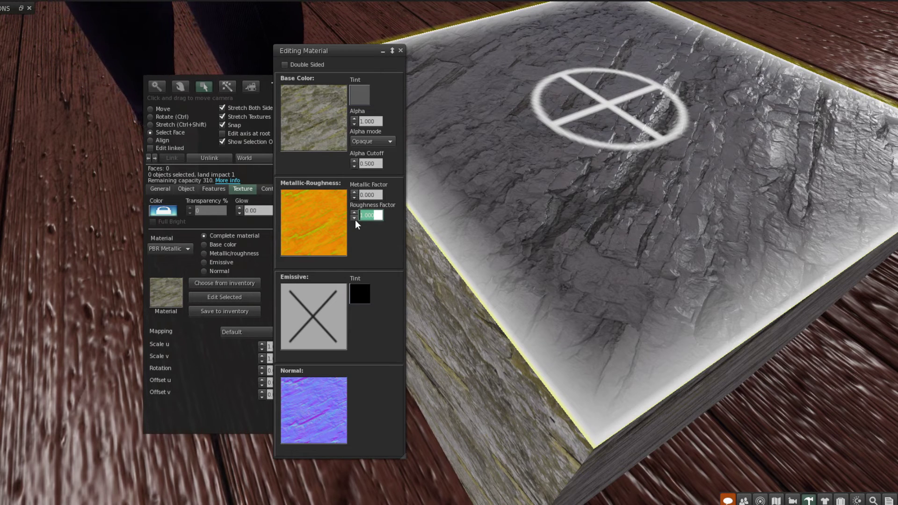
pyautogui.write('0')
pyautogui.press('Return')
pyautogui.hotkey('ctrl', 'b')
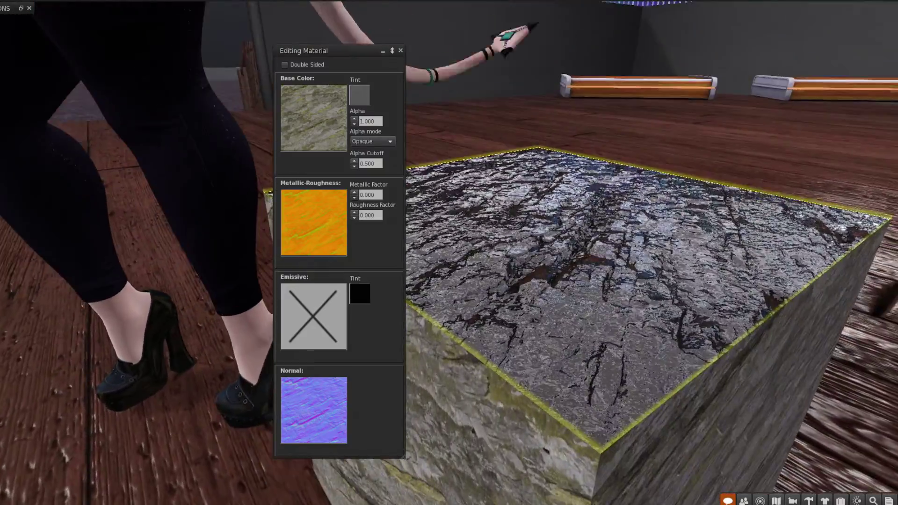
# - Set the top face material's roughness factor to 0.5 and look at how the face reflects light
pyautogui.hotkey('ctrl', 'b')
pyautogui.moveTo(378, 215); pyautogui.dragTo(348, 215)
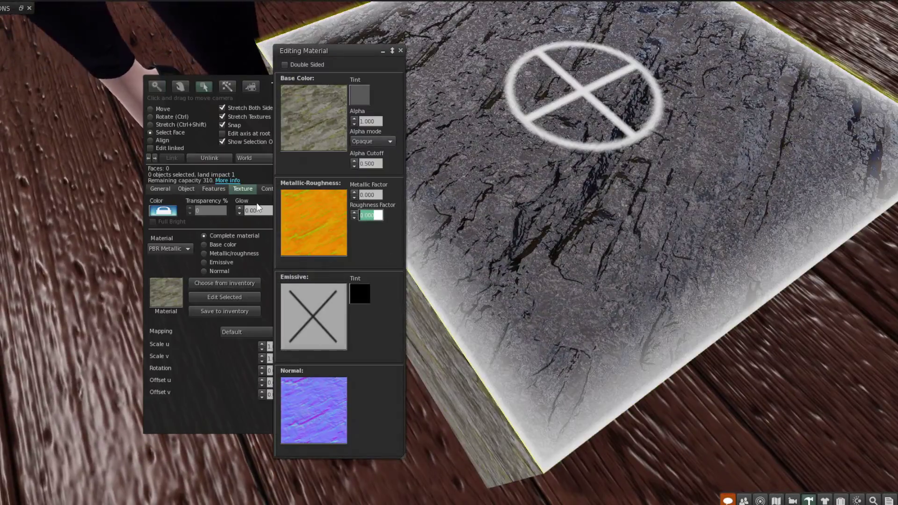
pyautogui.write('0.5')
pyautogui.press('Return')
pyautogui.hotkey('ctrl', 'b')
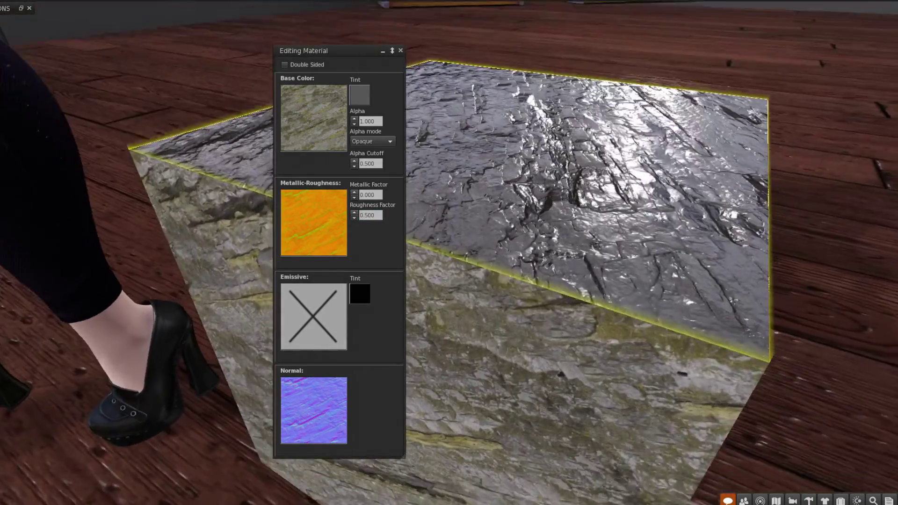
# - Set the top face material's roughness factor back to 1 and close the material editor
pyautogui.hotkey('ctrl', 'b')
pyautogui.click(378, 214)
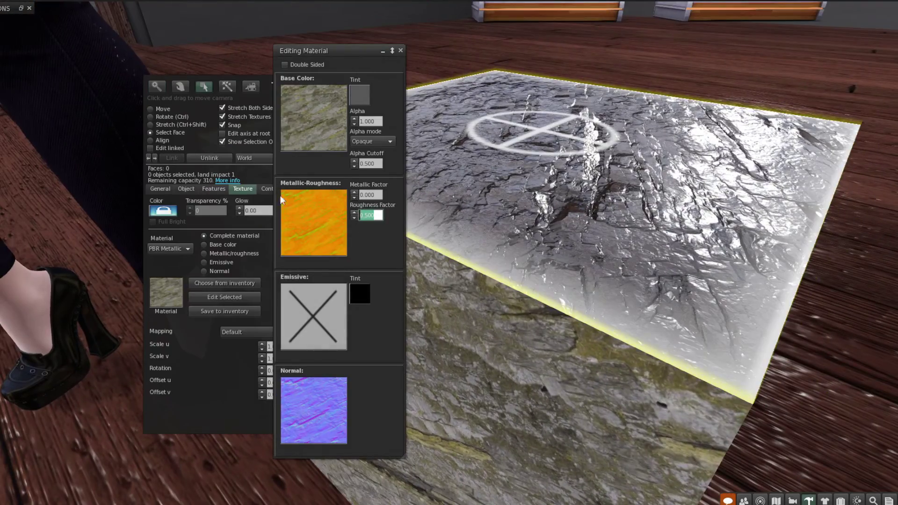
pyautogui.write('1')
pyautogui.press('Return')
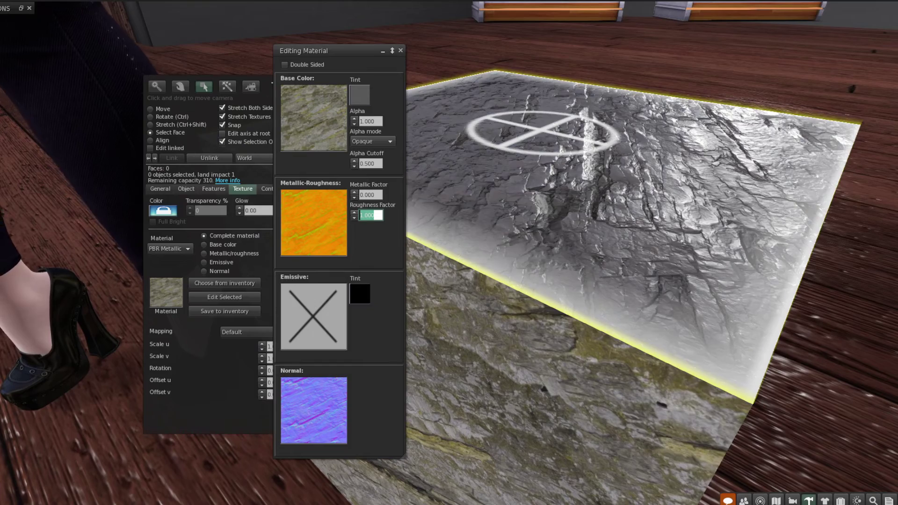
pyautogui.click(400, 50)
# - Select the box's front side face and compare its rock surface with the adjusted top face
pyautogui.click(444, 343)
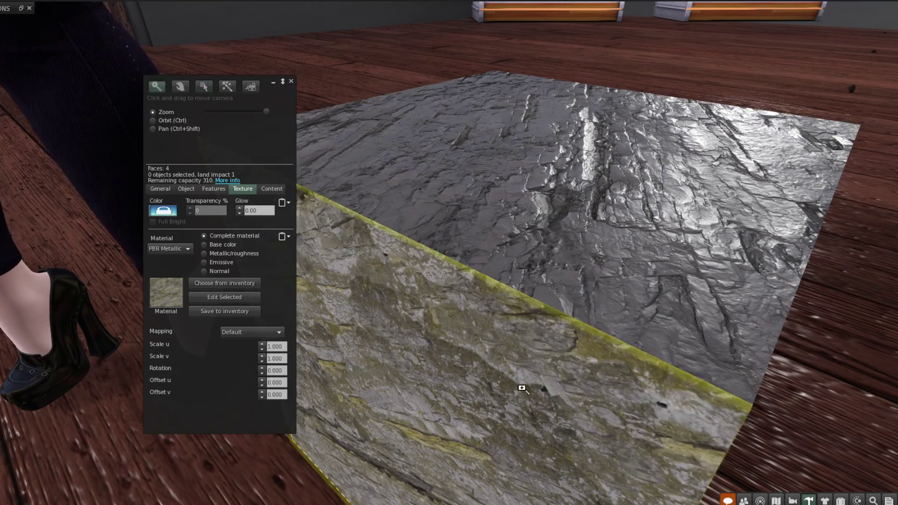
pyautogui.press('Escape')
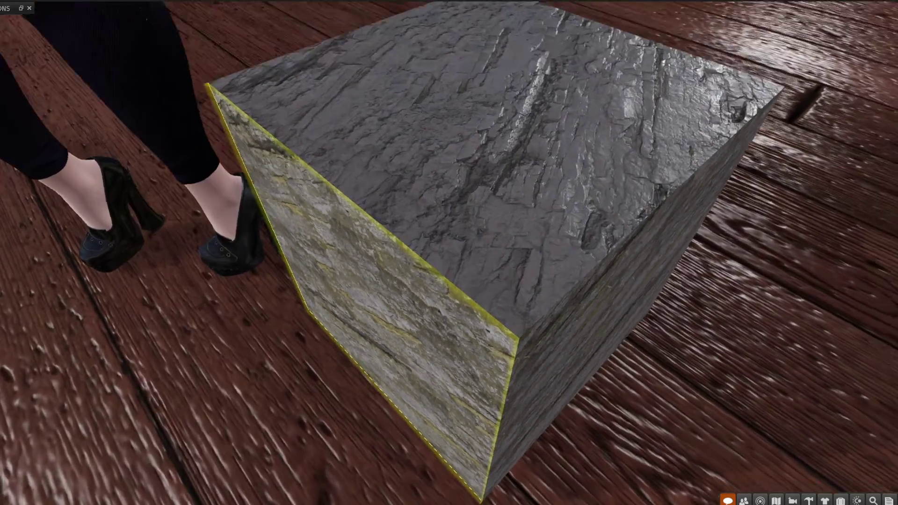
pyautogui.hotkey('ctrl', '3')
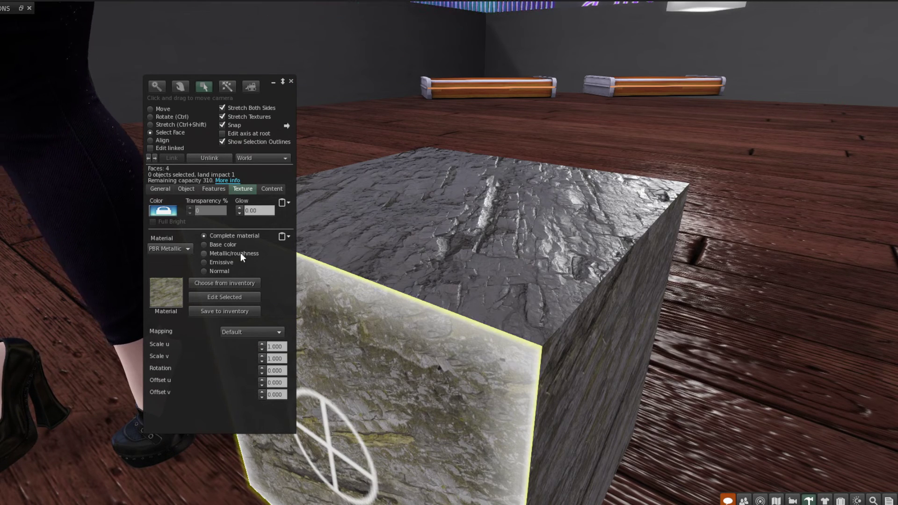
pyautogui.keyDown('alt'); pyautogui.click(428, 373); pyautogui.keyUp('alt')
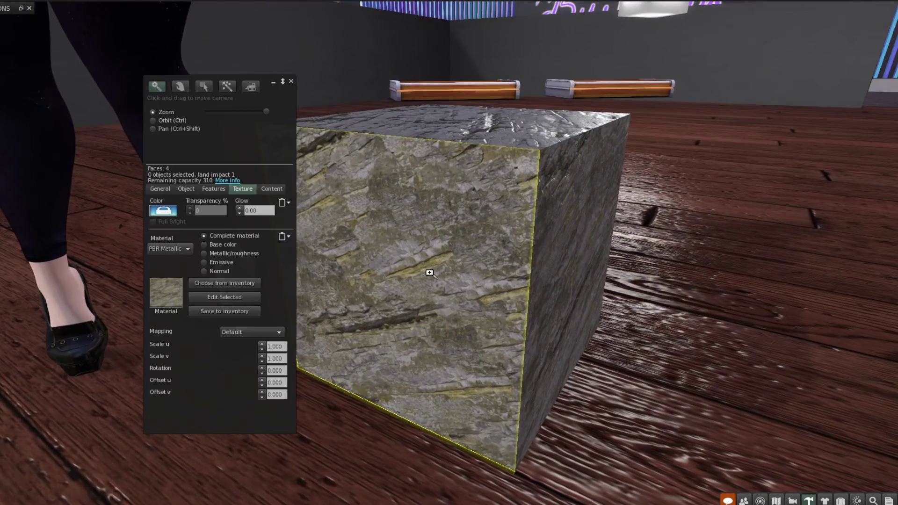
# - Select the whole box instead of a single face and remove its PBR material by choosing None
pyautogui.click(426, 266)
pyautogui.click(157, 108)
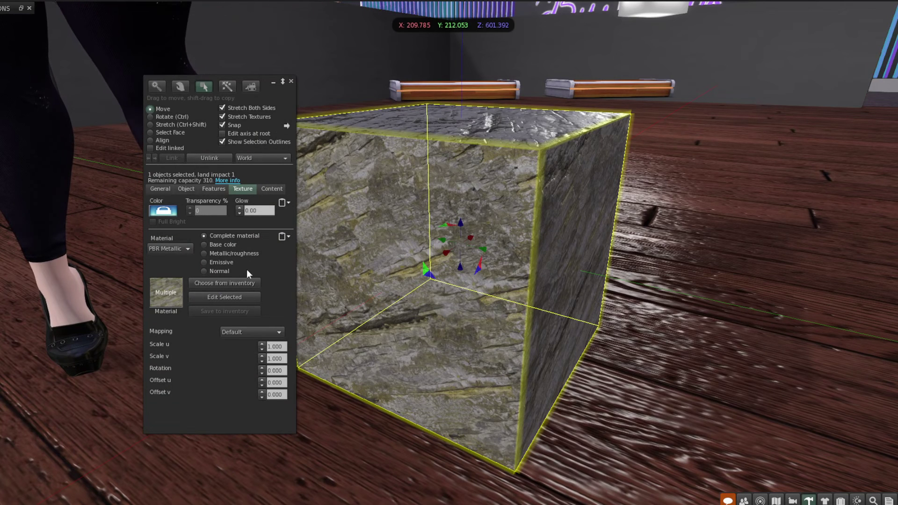
pyautogui.click(167, 299)
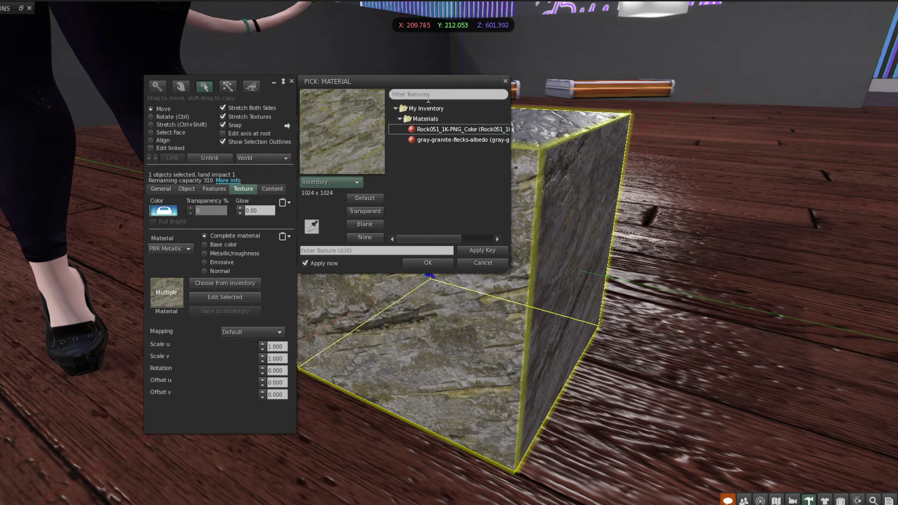
pyautogui.click(364, 237)
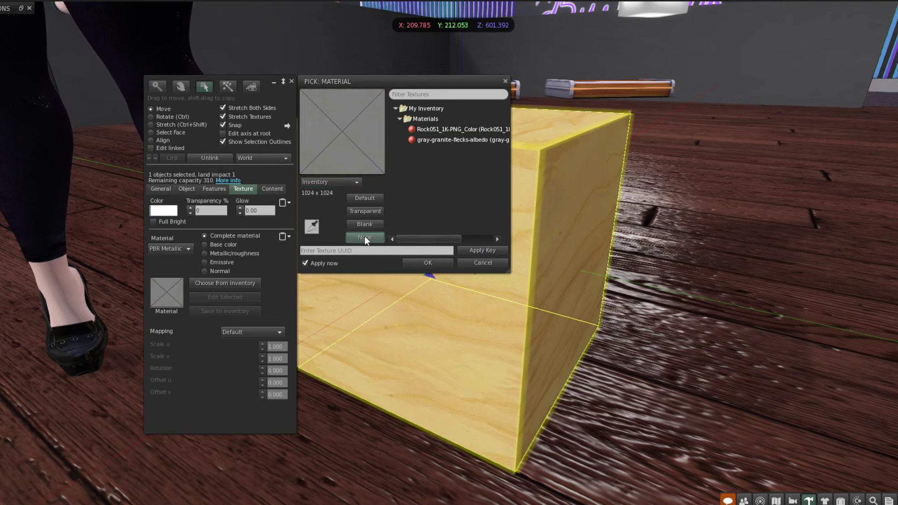
pyautogui.click(423, 263)
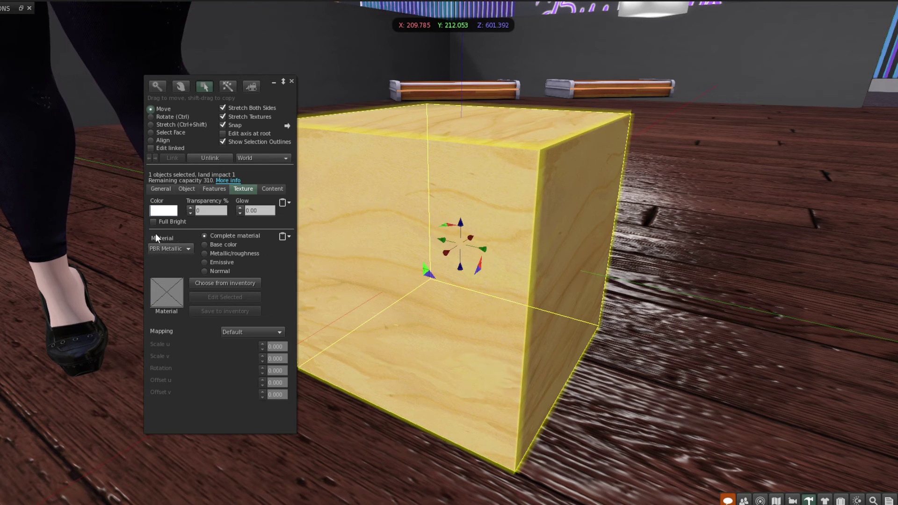
# - Switch the box's material type to Textures, then close the build window and view the plain box
pyautogui.click(169, 250)
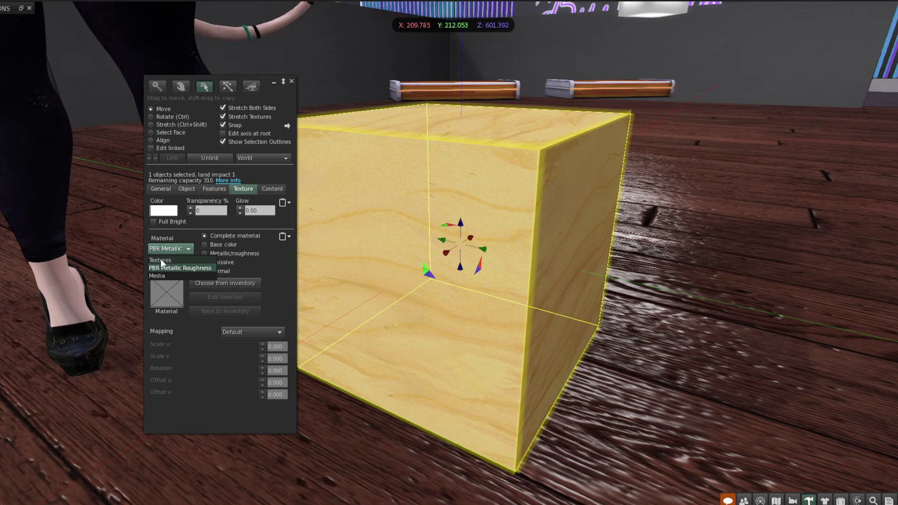
pyautogui.click(160, 260)
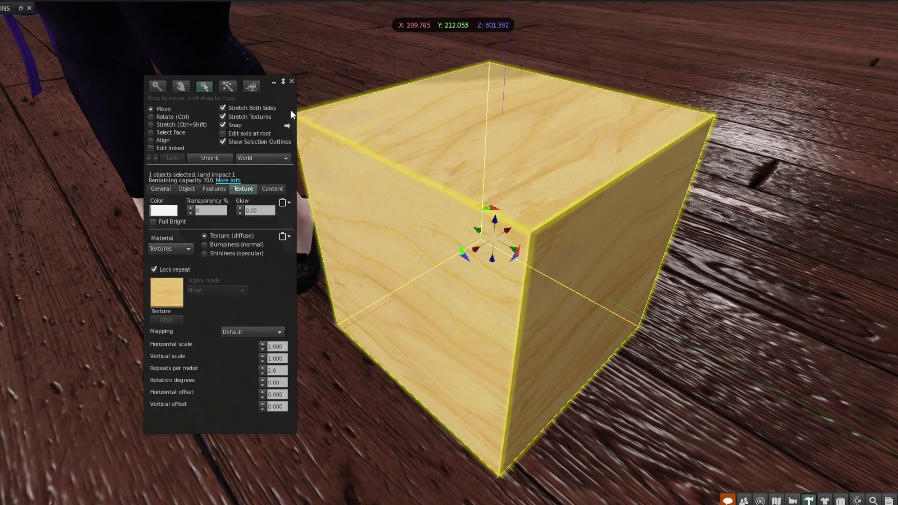
pyautogui.click(292, 81)
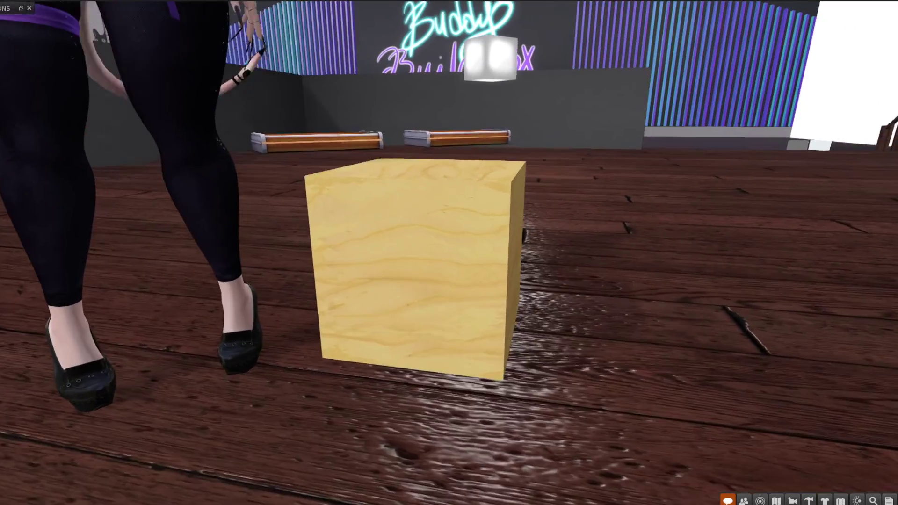
pyautogui.keyDown('alt'); pyautogui.click(489, 153); pyautogui.keyUp('alt')
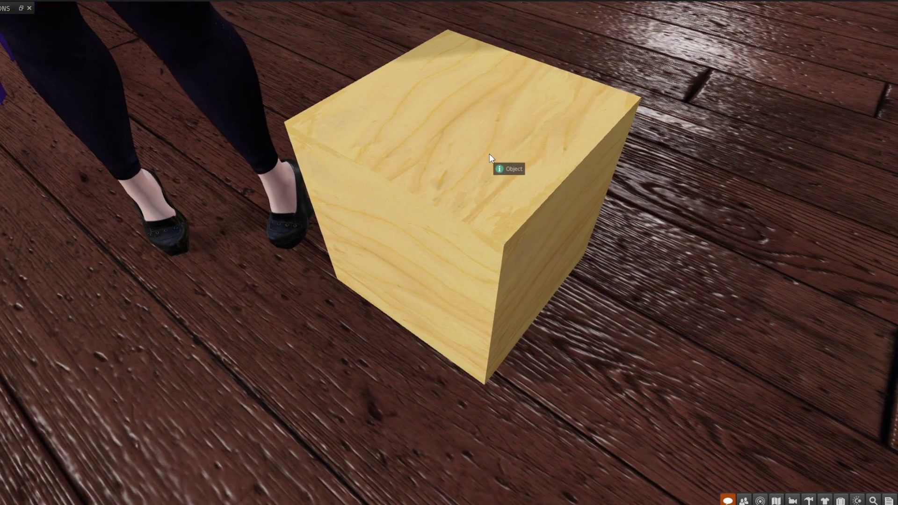